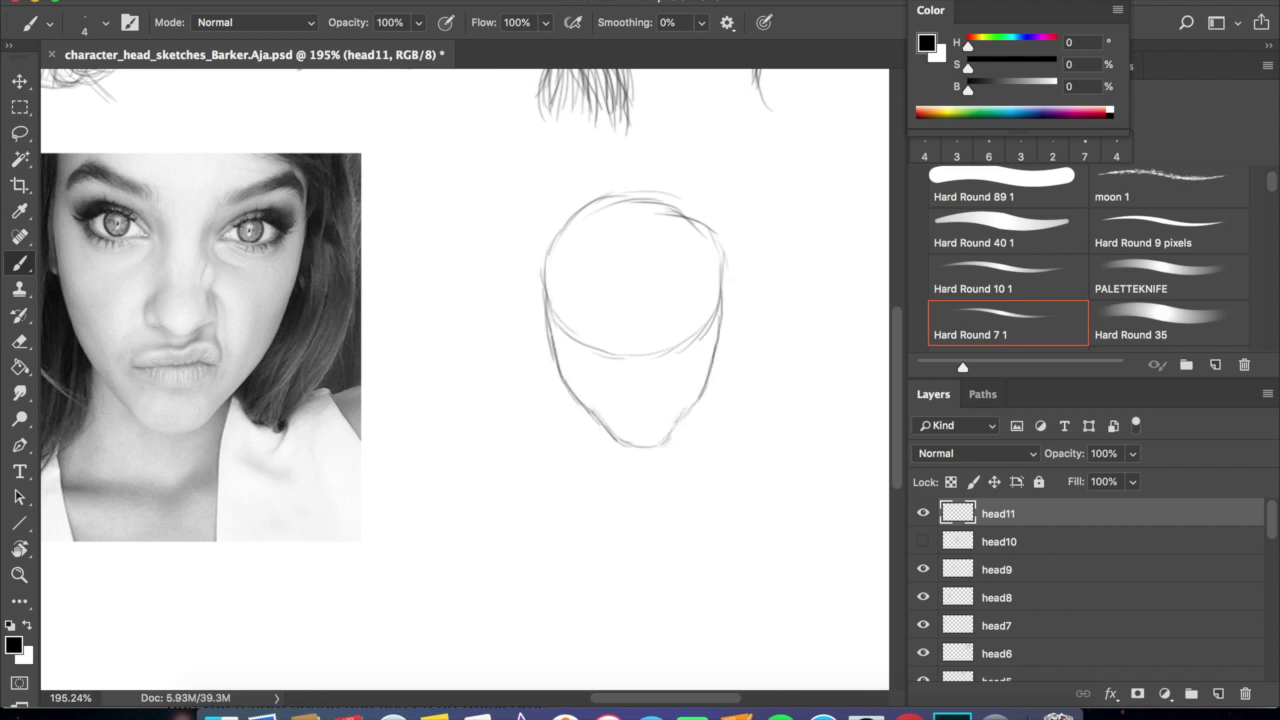
Reduce the brush size to 3 and sketch the right eye's outline and iris inside the head shape, saving the document.
key("bracketleft")
key("super+s")
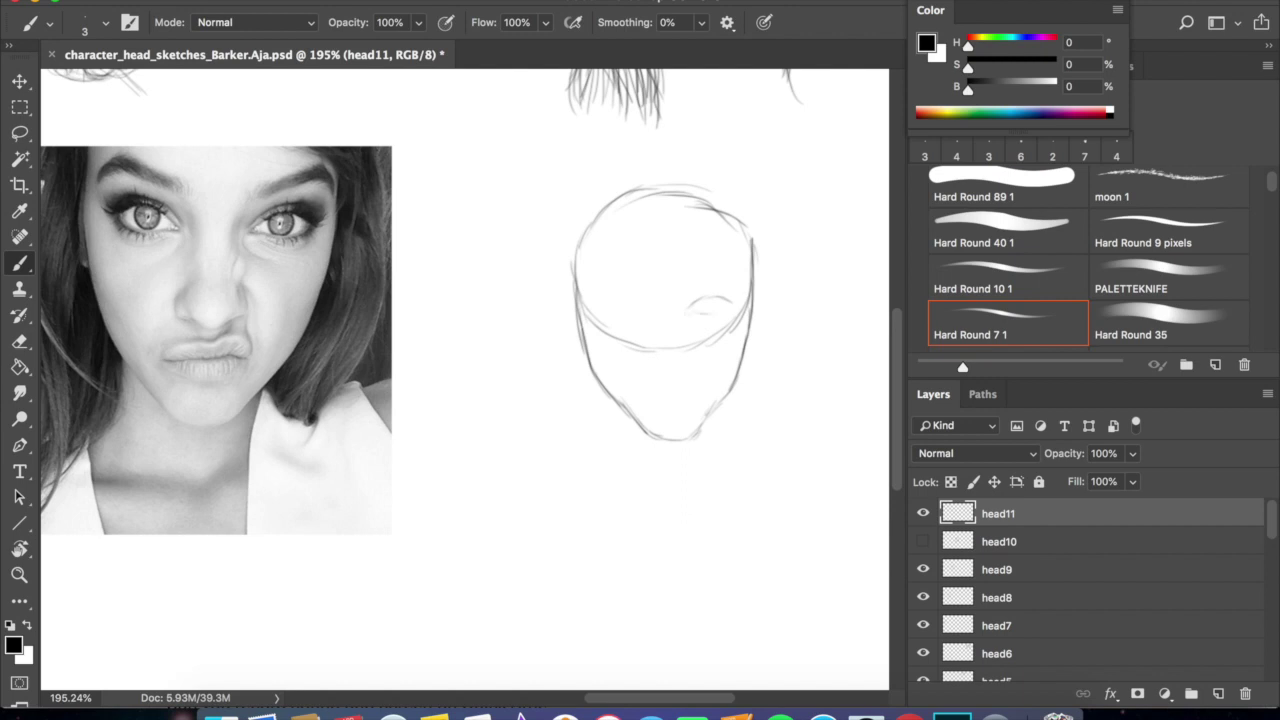
left_click_drag(690, 298, 737, 295)
mouse_move(706, 300)
left_mouse_down()
mouse_move(700, 311)
mouse_move(718, 313)
left_mouse_up()
left_click_drag(700, 303, 710, 316)
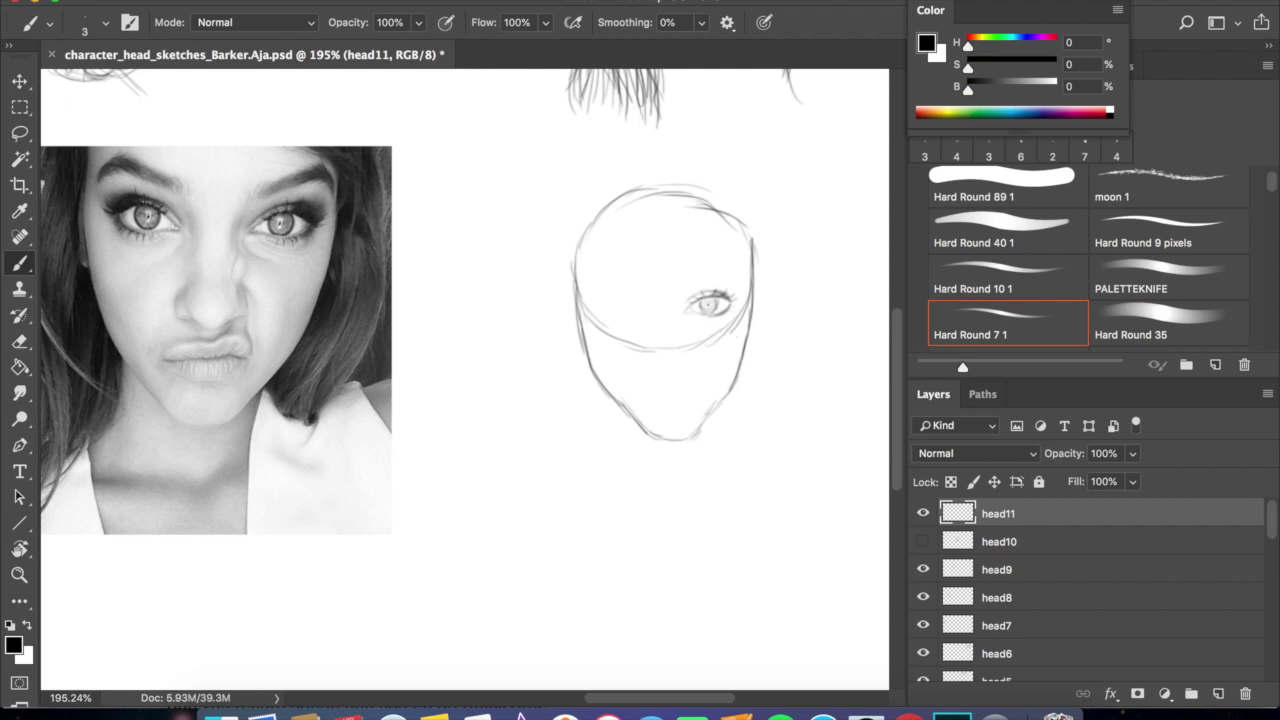
Add lashes and a thick arched eyebrow to the right eye, and save the document.
mouse_move(722, 298)
left_mouse_down()
mouse_move(736, 289)
mouse_move(720, 277)
mouse_move(740, 275)
mouse_move(704, 274)
mouse_move(738, 268)
mouse_move(741, 288)
left_mouse_up()
mouse_move(699, 280)
left_mouse_down()
mouse_move(727, 271)
mouse_move(711, 297)
left_mouse_up()
key("super+s")
Erase the lower right part of the construction circle and lightly sketch the start of the nose.
key("e")
left_click_drag(700, 345, 738, 318)
left_click_drag(738, 326, 746, 304)
key("b")
left_click_drag(698, 346, 640, 349)
key("e")
key("b")
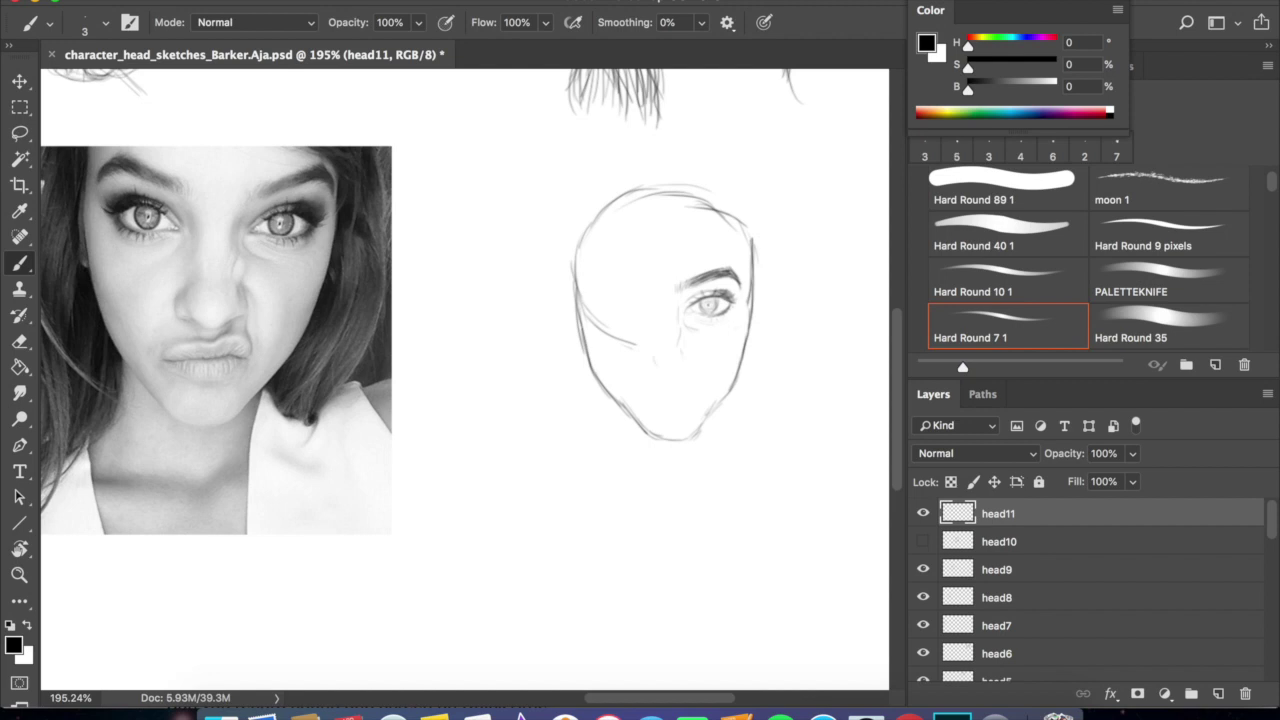
Sketch the nose tip and nostrils, and draw the puckered lips below them.
key("e")
key("b")
left_click_drag(656, 373, 672, 379)
key("e")
key("b")
mouse_move(655, 390)
left_mouse_down()
mouse_move(695, 395)
mouse_move(639, 403)
mouse_move(691, 403)
left_mouse_up()
mouse_move(654, 409)
left_mouse_down()
mouse_move(690, 405)
mouse_move(664, 394)
left_mouse_up()
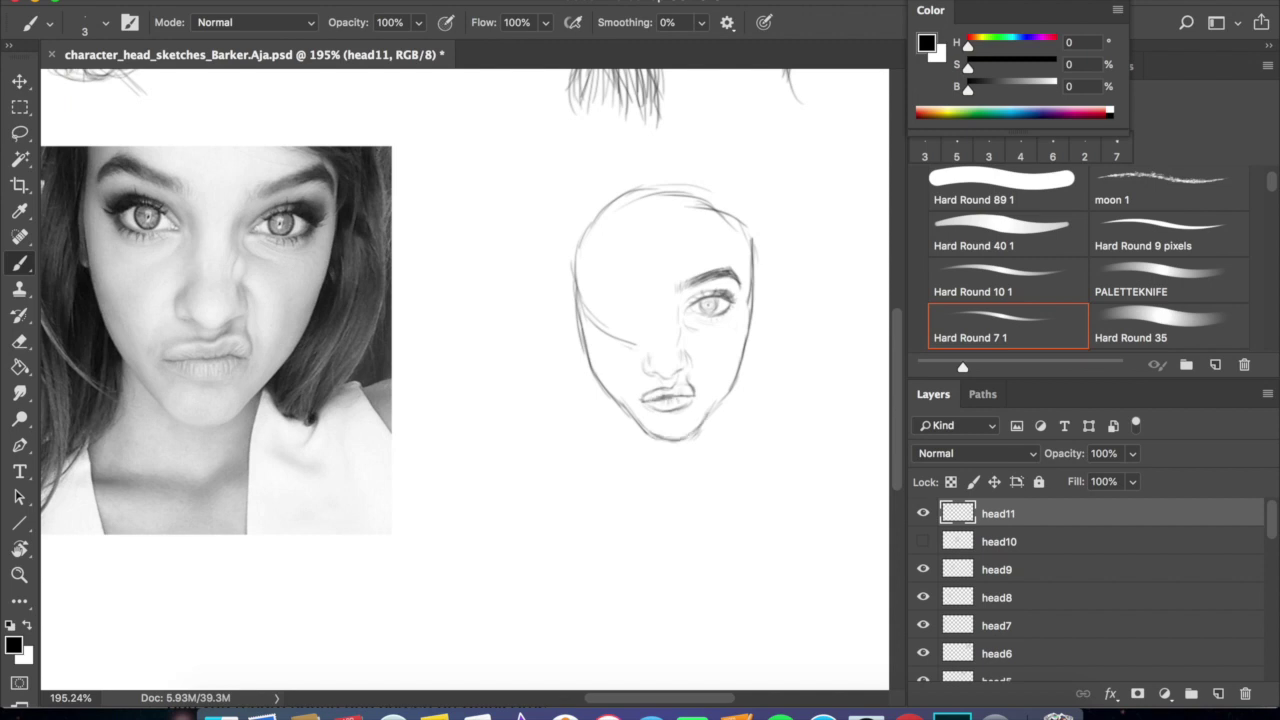
Clean up the jaw and chin outline by alternating erasing and redrawing.
key("e")
key("b")
key("e")
key("b")
key("e")
key("b")
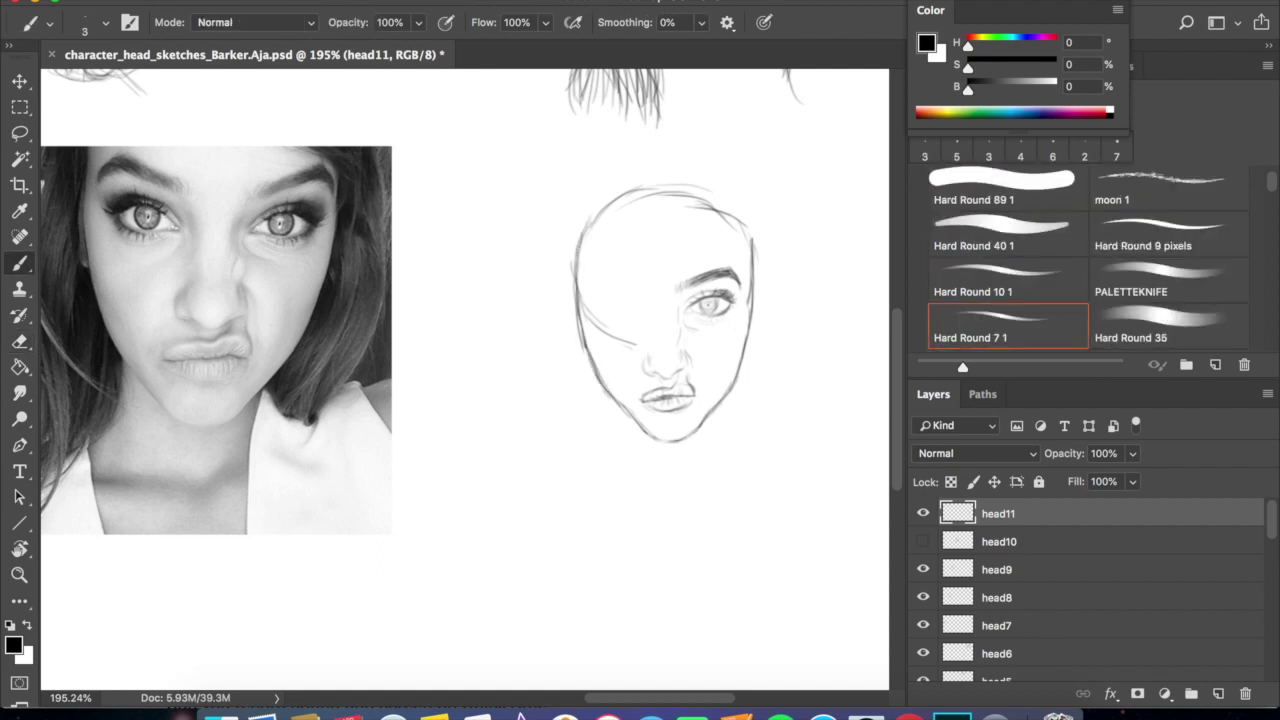
Outline the left eye, erase the leftover construction curve, and try to reposition the eye with a lasso selection.
mouse_move(679, 302)
left_mouse_down()
mouse_move(677, 318)
mouse_move(610, 302)
mouse_move(608, 322)
mouse_move(643, 312)
left_mouse_up()
key("l")
key("e")
mouse_move(636, 346)
left_mouse_down()
mouse_move(585, 310)
mouse_move(594, 326)
mouse_move(617, 290)
mouse_move(602, 296)
left_mouse_up()
key("l")
key("v")
mouse_move(627, 305)
left_mouse_down()
mouse_move(608, 297)
mouse_move(627, 298)
left_mouse_up()
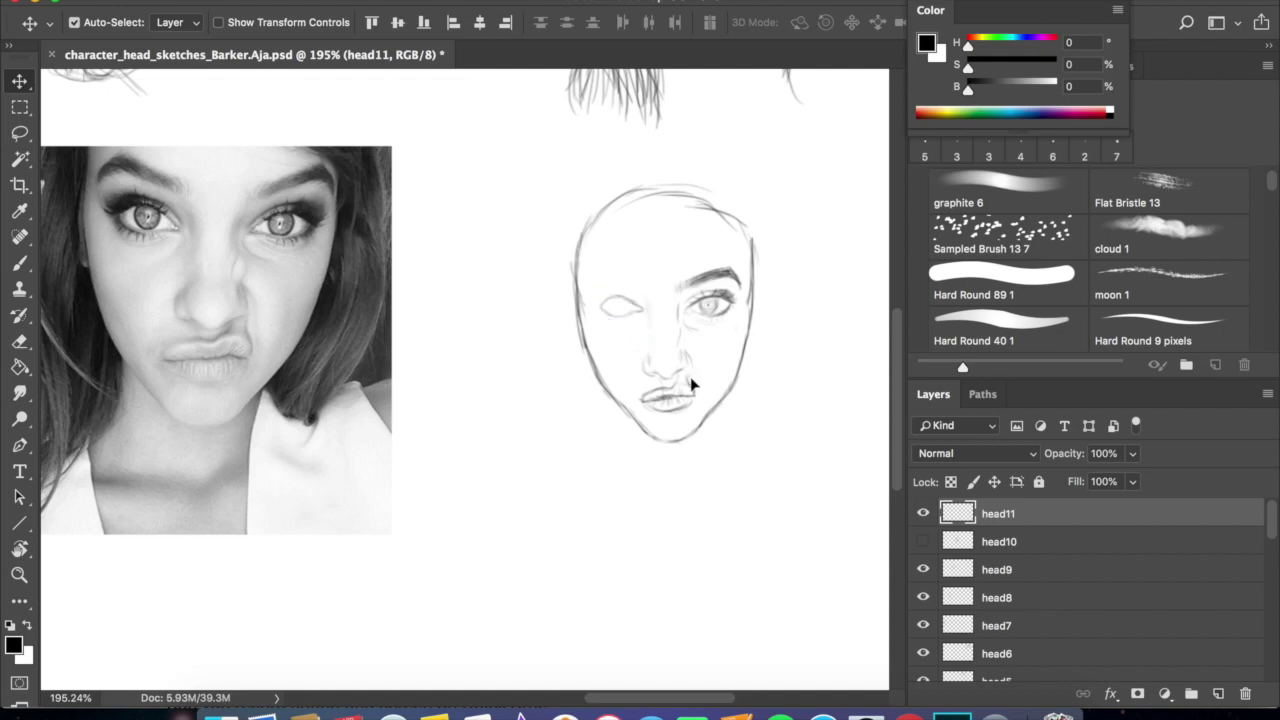
Erase the leftover construction curve running across the left cheek.
key("b")
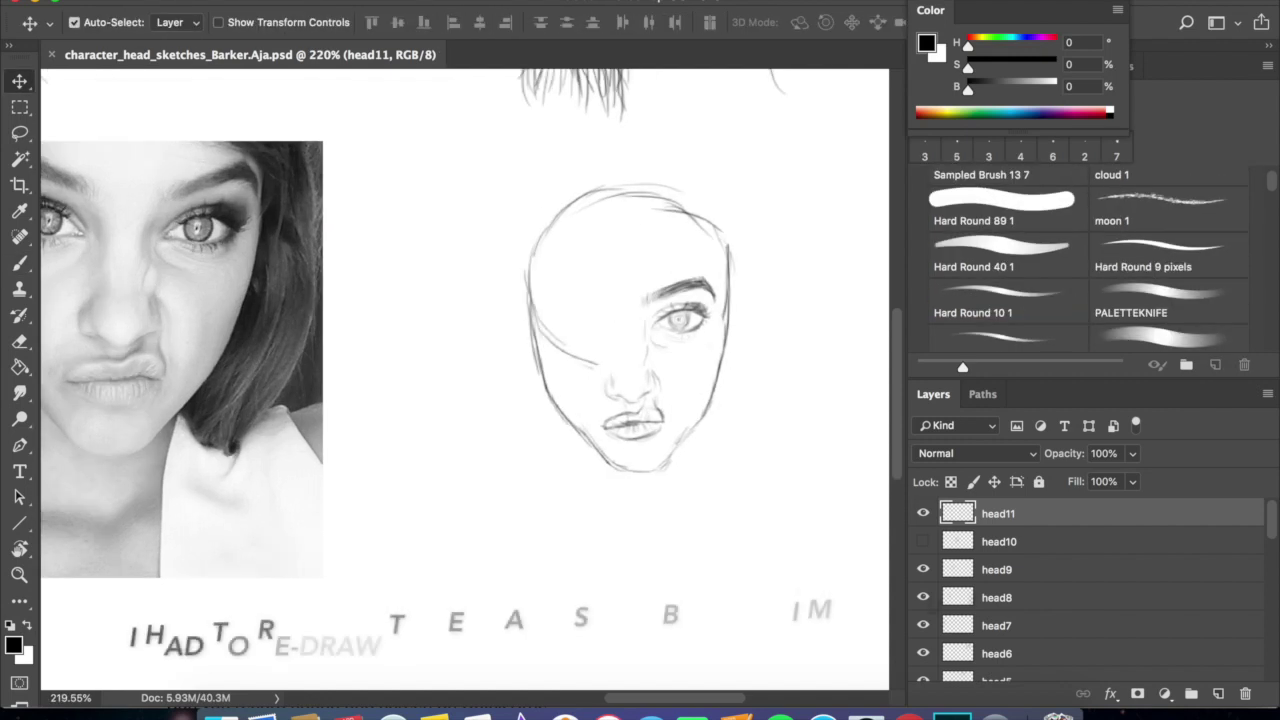
key("b")
key("e")
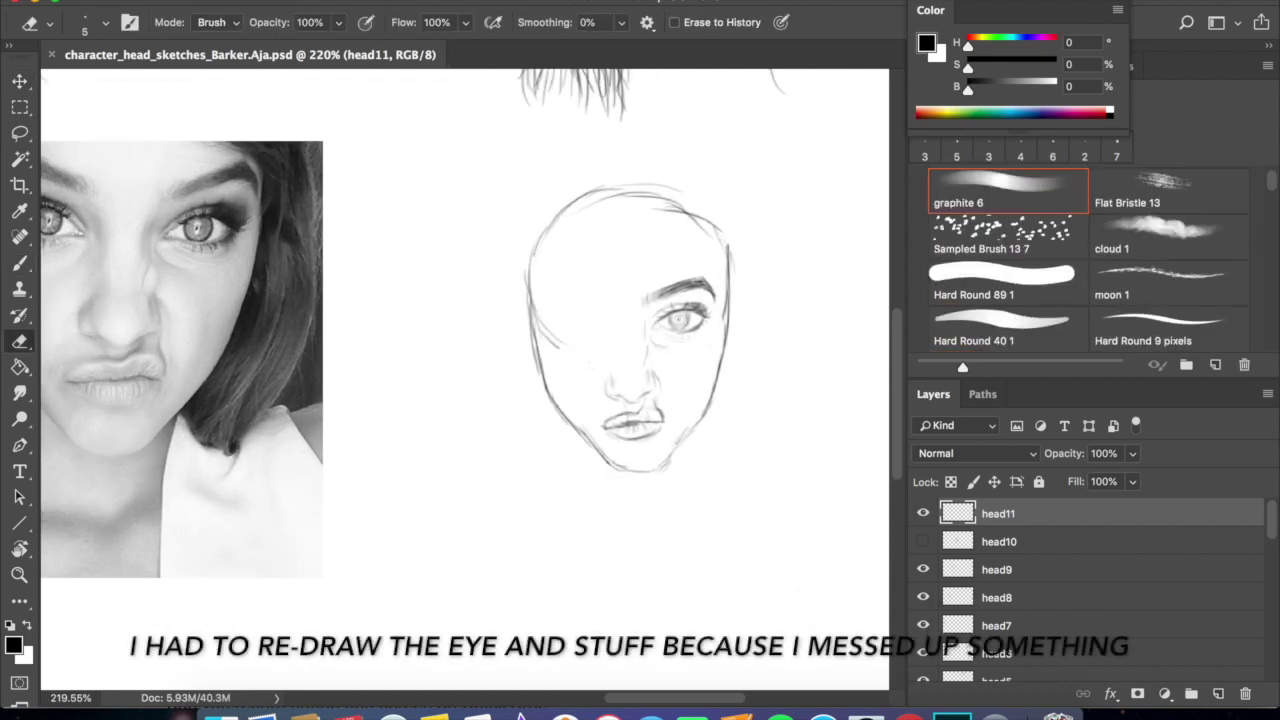
key("b")
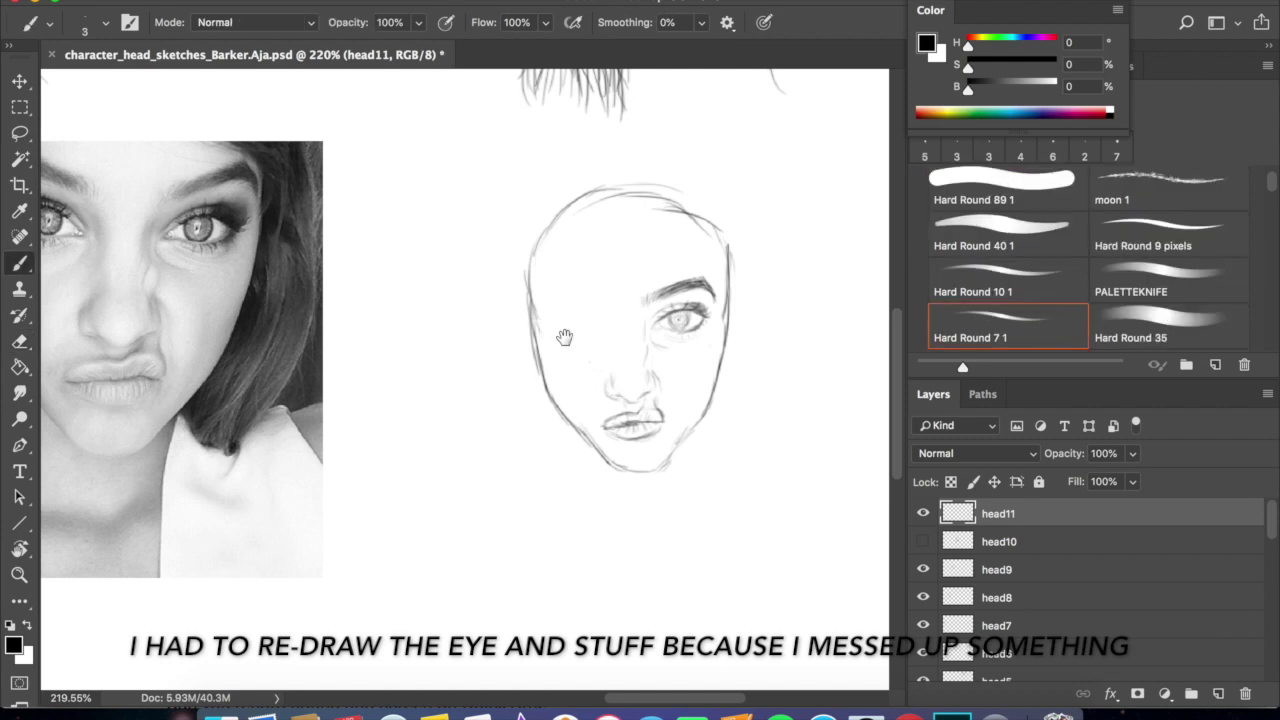
Redraw the jaw outline with cleaner strokes, erasing stray sketch lines.
left_click_drag(512, 354, 569, 366)
mouse_move(677, 484)
left_mouse_down()
mouse_move(715, 480)
mouse_move(755, 430)
left_mouse_up()
key("e")
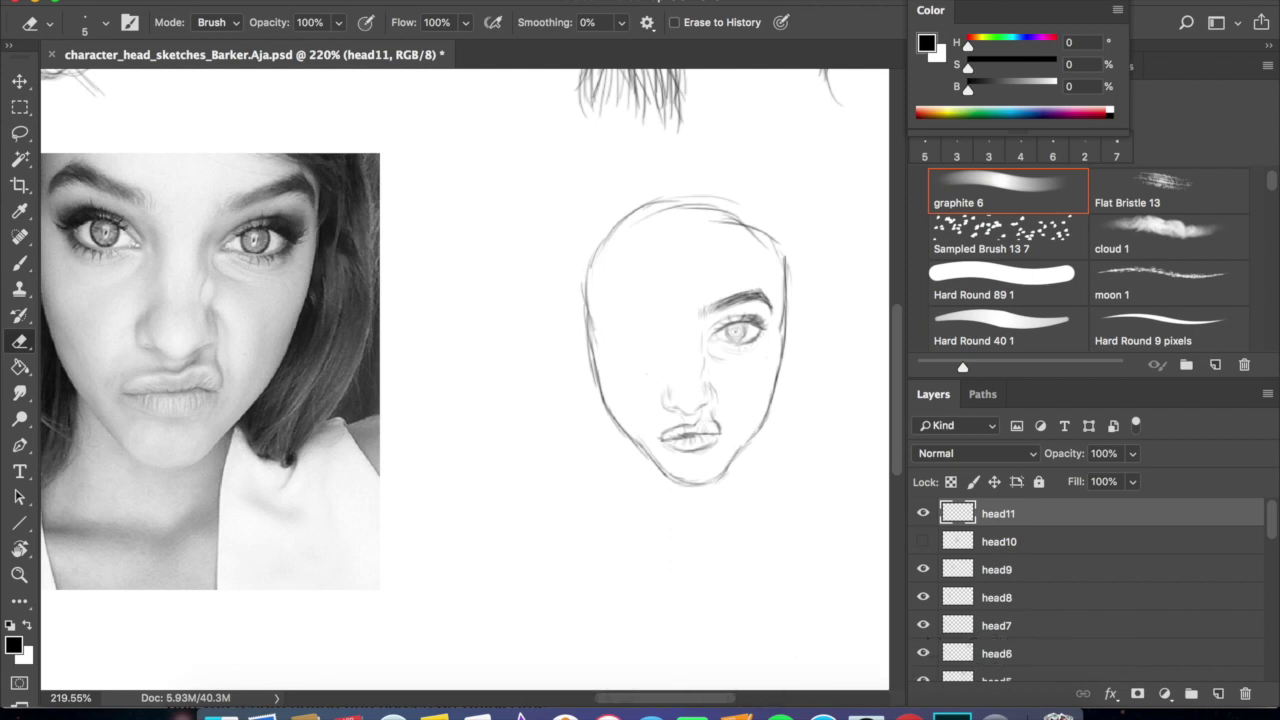
key("b")
key("e")
key("b")
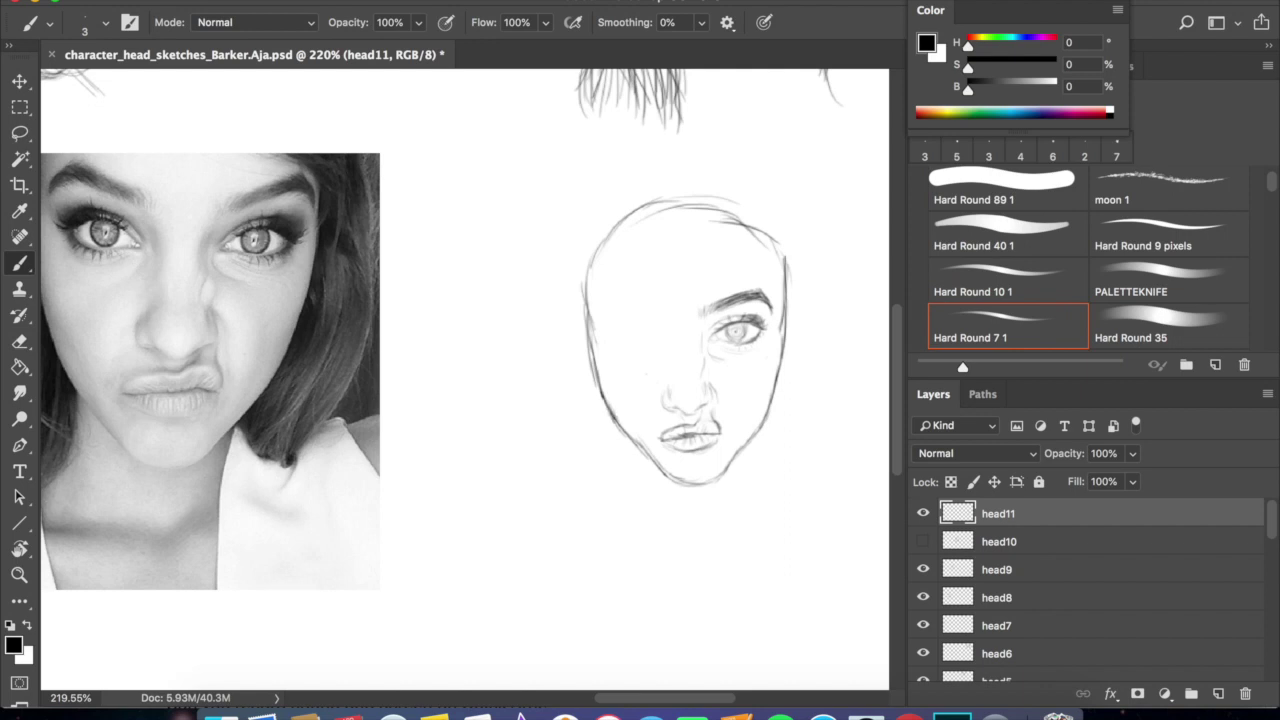
Refine the chin outline and the lip line, and save the document.
key("e")
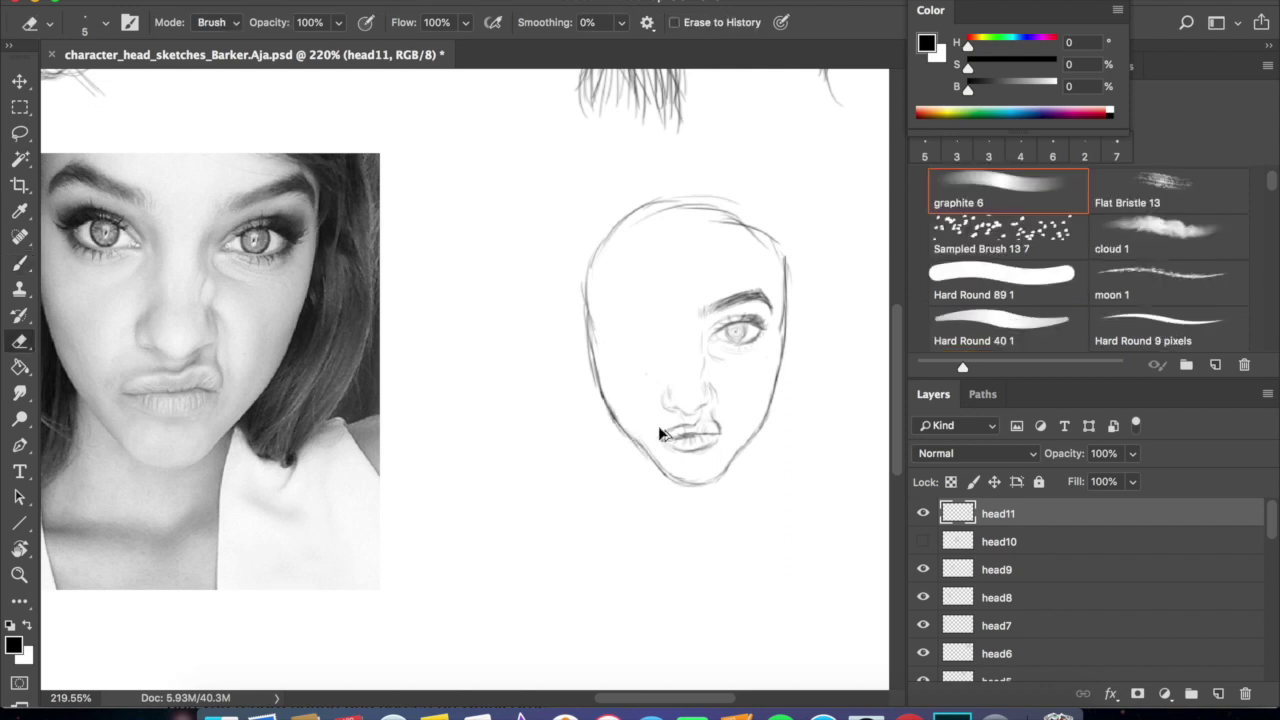
key("b")
left_click_drag(667, 473, 680, 483)
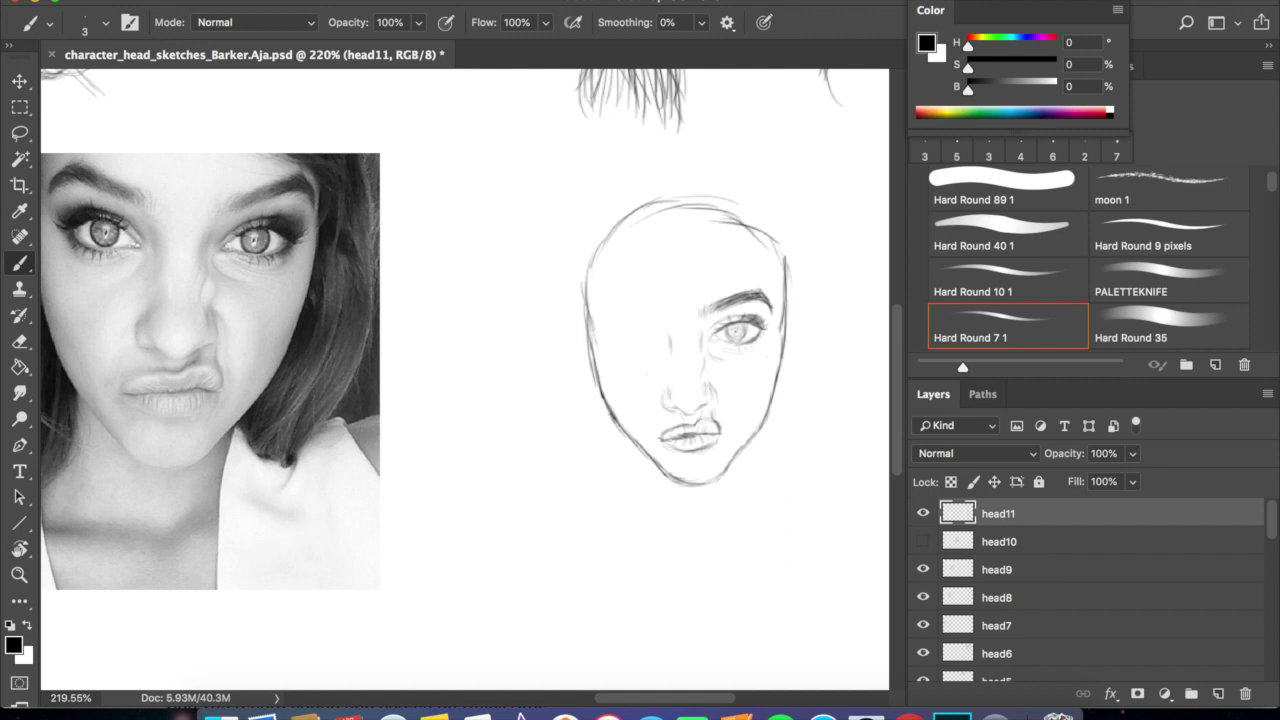
left_click_drag(697, 434, 716, 432)
key("super+s")
Draw the left eye's almond outline level with the right eye and mark its lower lid.
mouse_move(645, 331)
left_mouse_down()
mouse_move(658, 339)
mouse_move(622, 333)
mouse_move(622, 350)
mouse_move(650, 345)
mouse_move(626, 351)
left_mouse_up()
key("e")
key("b")
key("e")
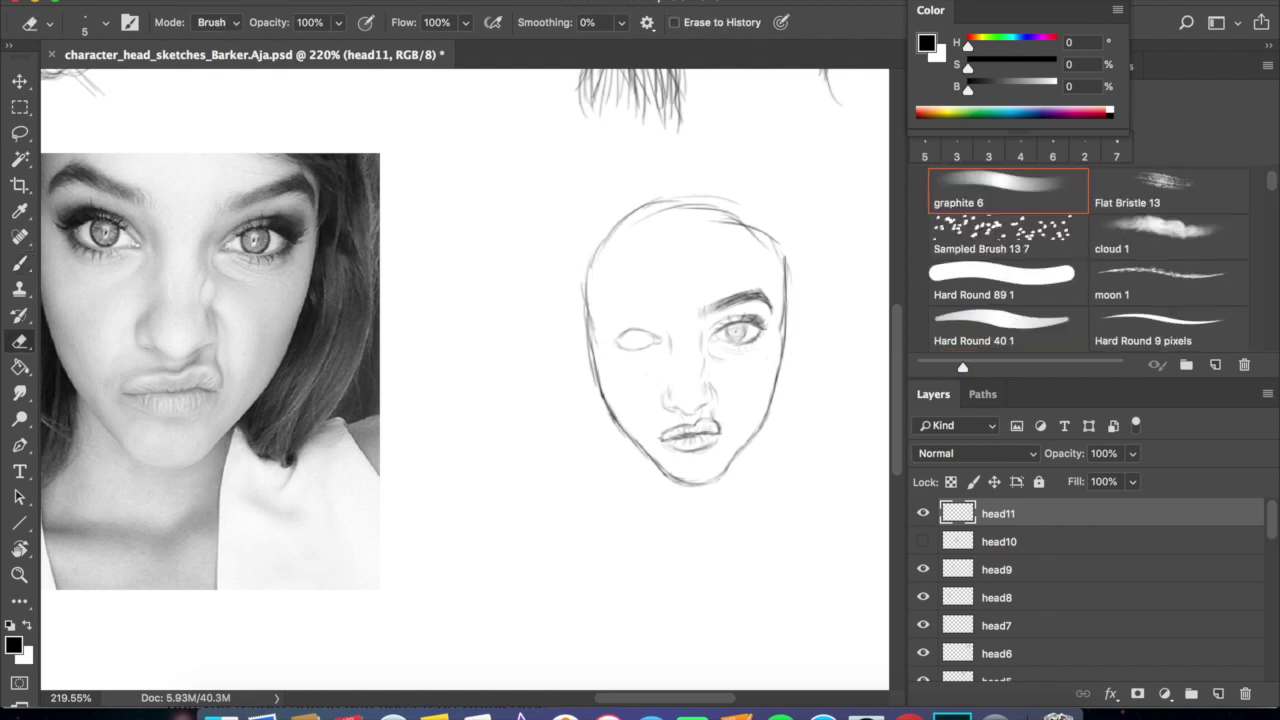
key("b")
left_click_drag(619, 347, 635, 350)
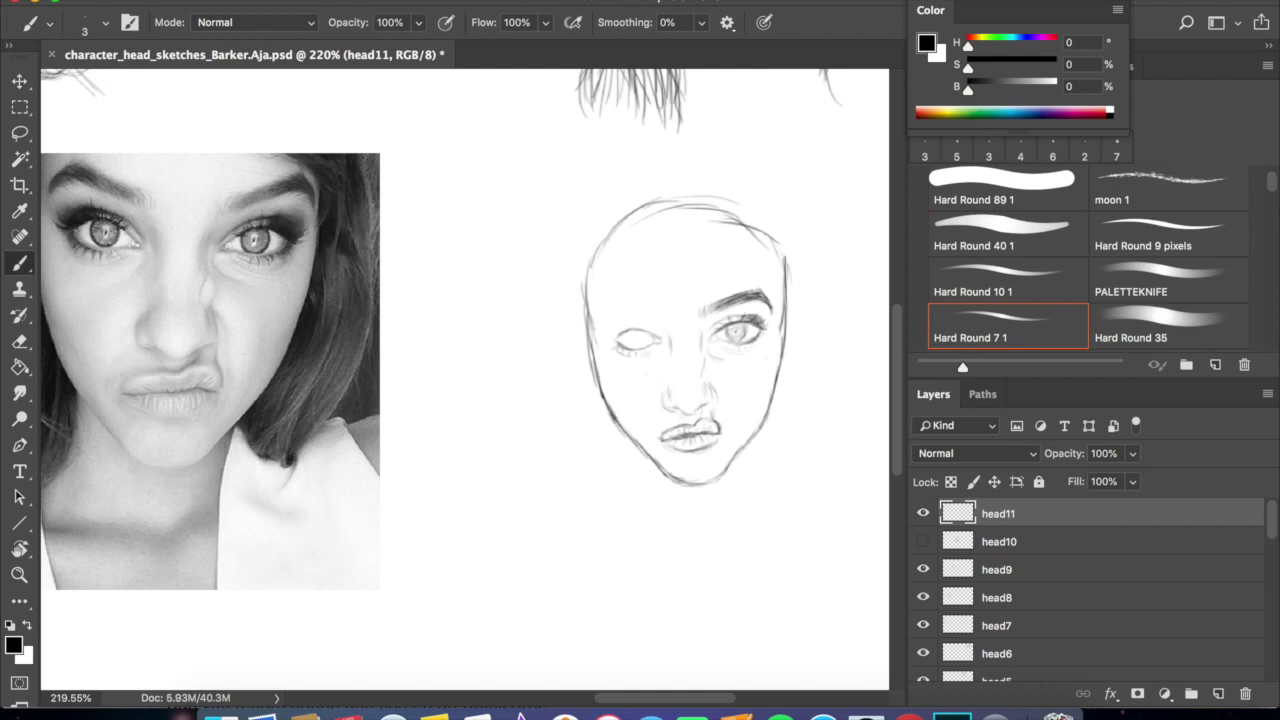
Add eyelashes and darken the outer corner of the left eye.
mouse_move(616, 334)
left_mouse_down()
mouse_move(631, 329)
mouse_move(619, 323)
left_mouse_up()
key("e")
key("b")
left_click_drag(629, 333, 647, 329)
key("e")
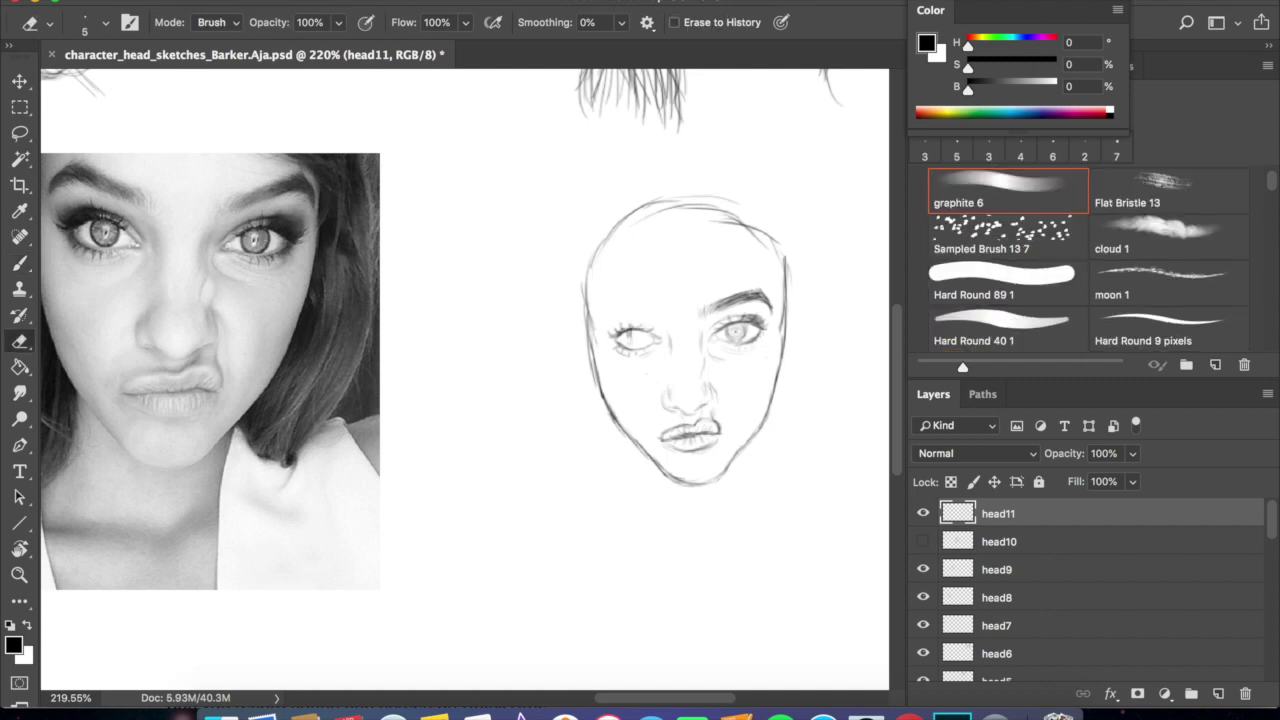
Draw the left eye's iris and pupil, and darken the lash lines of both eyes.
key("b")
mouse_move(631, 331)
left_mouse_down()
mouse_move(643, 347)
mouse_move(630, 347)
mouse_move(641, 332)
left_mouse_up()
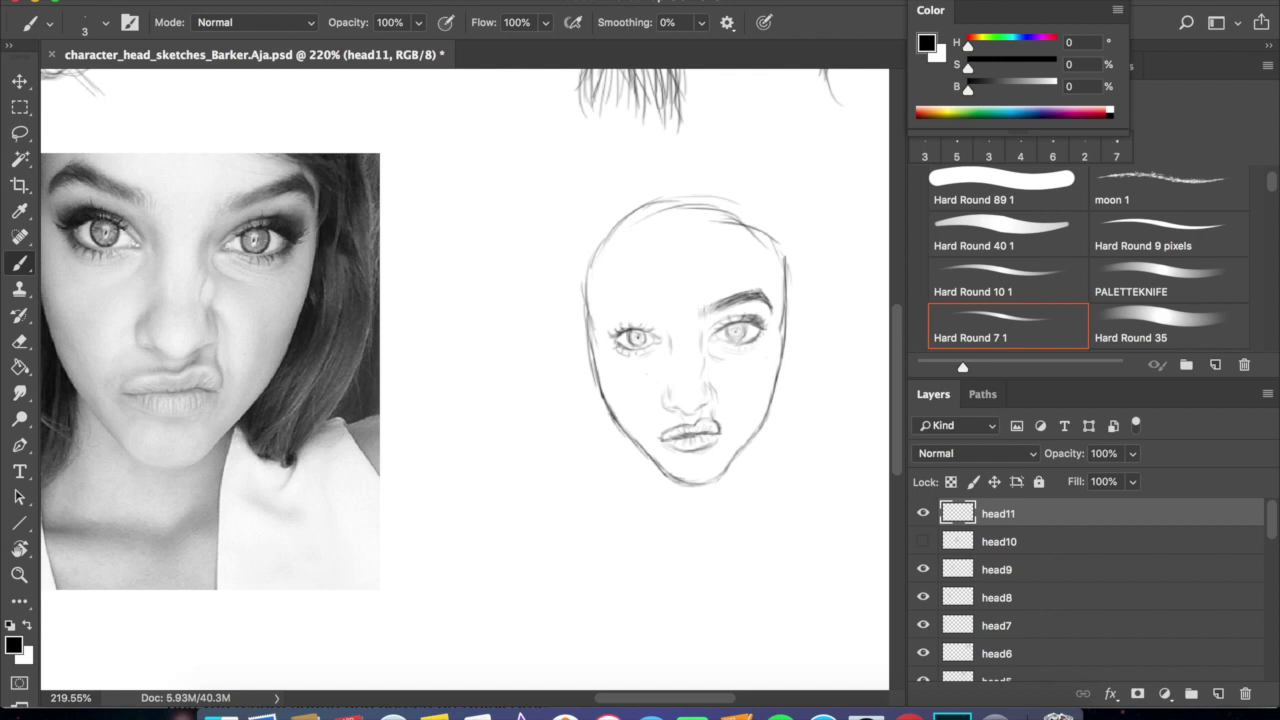
left_click_drag(612, 330, 644, 331)
mouse_move(748, 326)
left_mouse_down()
mouse_move(772, 328)
mouse_move(764, 344)
left_mouse_up()
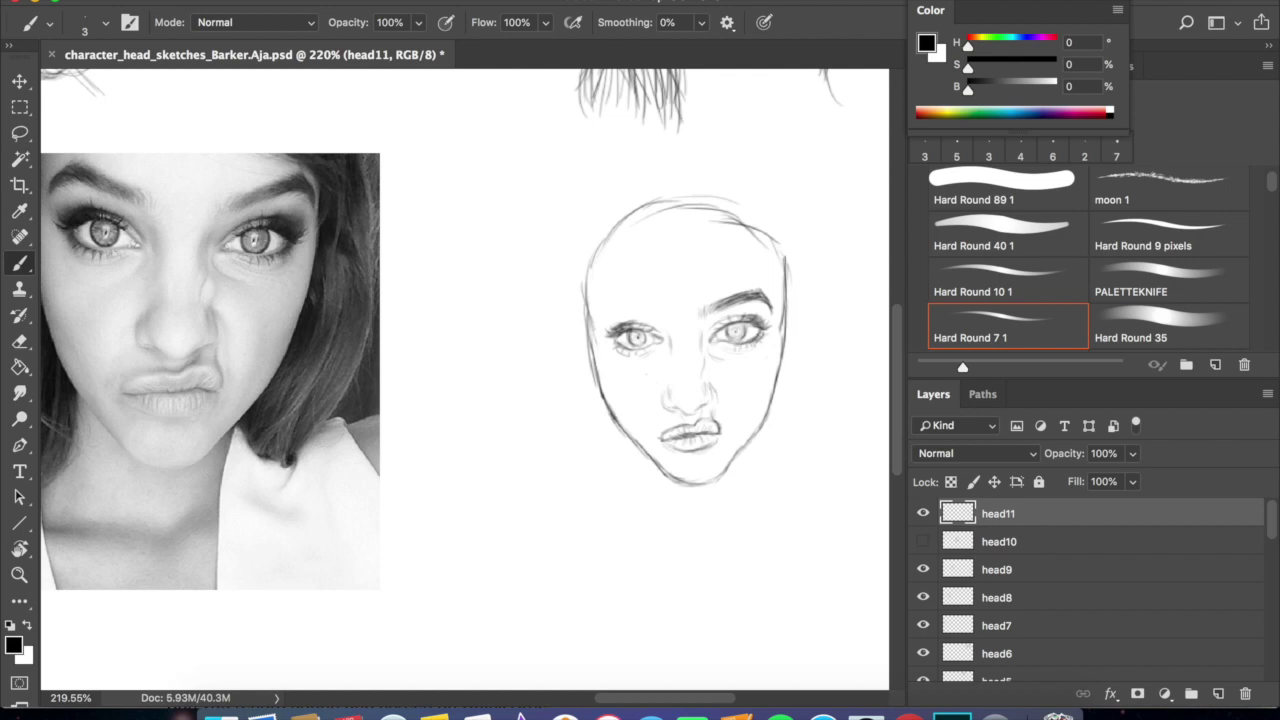
Draw and fill in a thick arched eyebrow above the left eye, and save the document.
left_click_drag(656, 316, 609, 302)
left_click_drag(601, 323, 619, 302)
left_click_drag(609, 309, 617, 300)
mouse_move(617, 300)
left_mouse_down()
mouse_move(658, 314)
mouse_move(612, 298)
left_mouse_up()
key("super+s")
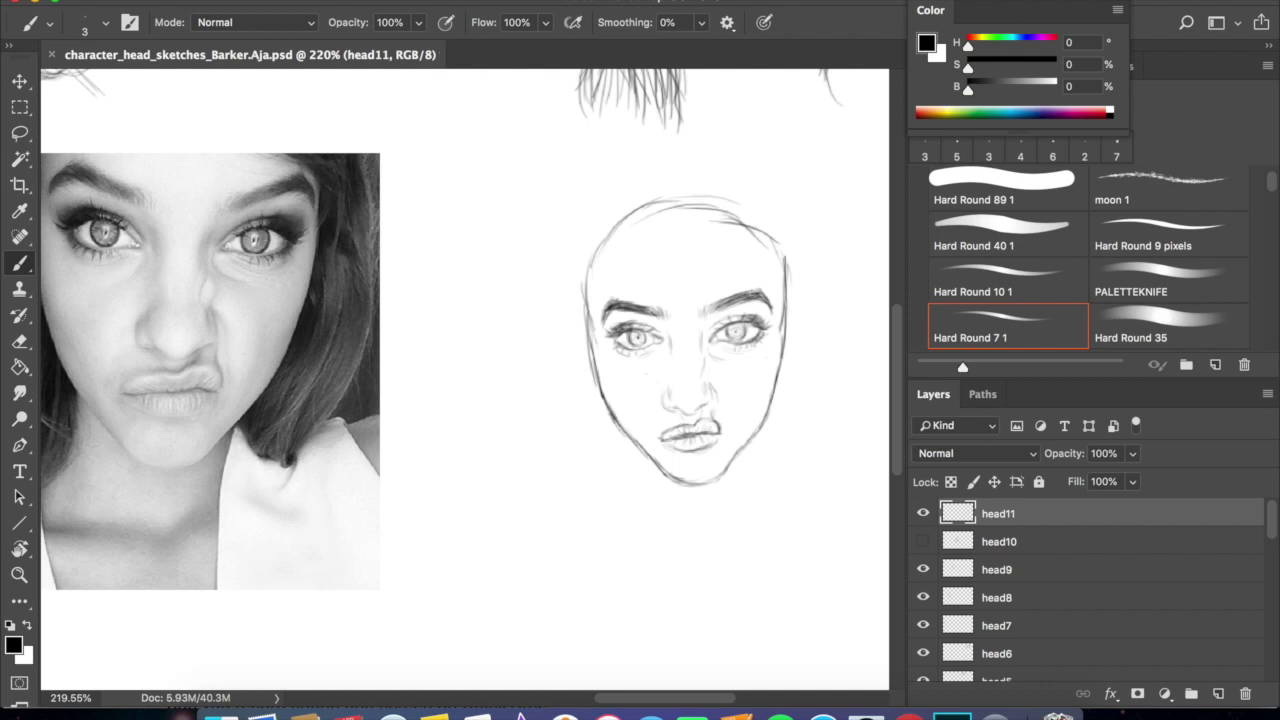
Draw long straight hair strands down the left side of the face to below the chin.
left_click_drag(519, 328, 563, 366)
mouse_move(660, 271)
left_mouse_down()
mouse_move(634, 350)
mouse_move(634, 488)
left_mouse_up()
left_click_drag(652, 236, 598, 434)
left_click_drag(600, 244, 592, 528)
left_click_drag(626, 296, 604, 546)
left_click_drag(646, 384, 622, 552)
left_click_drag(662, 420, 640, 560)
left_click_drag(674, 448, 656, 564)
mouse_move(680, 482)
left_mouse_down()
mouse_move(666, 570)
mouse_move(650, 564)
left_mouse_up()
left_click_drag(676, 470, 660, 566)
left_click_drag(668, 446, 644, 552)
left_click_drag(650, 448, 628, 556)
left_click_drag(630, 434, 598, 546)
left_click_drag(610, 396, 594, 538)
left_click_drag(604, 400, 584, 550)
left_click_drag(620, 472, 586, 568)
Erase part of the skull outline and draw curved hair strands from the parting over the crown's left side.
key("e")
mouse_move(634, 229)
left_mouse_down()
mouse_move(594, 286)
mouse_move(633, 229)
left_mouse_up()
key("b")
mouse_move(706, 244)
left_mouse_down()
mouse_move(656, 314)
mouse_move(622, 328)
left_mouse_up()
left_click_drag(686, 266, 628, 334)
left_click_drag(746, 240, 643, 345)
key("super+z")
left_click_drag(727, 236, 620, 327)
left_click_drag(671, 261, 633, 303)
left_click_drag(745, 218, 669, 219)
left_click_drag(719, 206, 611, 275)
left_click_drag(668, 214, 594, 298)
left_click_drag(720, 220, 604, 336)
mouse_move(730, 228)
left_mouse_down()
mouse_move(618, 306)
mouse_move(674, 236)
left_mouse_up()
Draw hair strands from the parting down the right side of the face to chin length.
mouse_move(796, 260)
left_mouse_down()
mouse_move(740, 250)
mouse_move(824, 296)
mouse_move(840, 322)
mouse_move(842, 404)
left_mouse_up()
left_click_drag(846, 338, 850, 398)
mouse_move(796, 208)
left_mouse_down()
mouse_move(740, 218)
mouse_move(866, 318)
mouse_move(872, 476)
mouse_move(846, 550)
left_mouse_up()
left_click_drag(780, 500, 844, 542)
left_click_drag(804, 473, 803, 532)
left_click_drag(820, 440, 815, 533)
left_click_drag(834, 378, 822, 532)
left_click_drag(836, 380, 830, 538)
left_click_drag(858, 370, 838, 535)
left_click_drag(862, 392, 846, 534)
left_click_drag(834, 284, 870, 450)
mouse_move(754, 234)
left_mouse_down()
mouse_move(808, 240)
mouse_move(835, 299)
left_mouse_up()
mouse_move(750, 221)
left_mouse_down()
mouse_move(835, 280)
mouse_move(861, 342)
left_mouse_up()
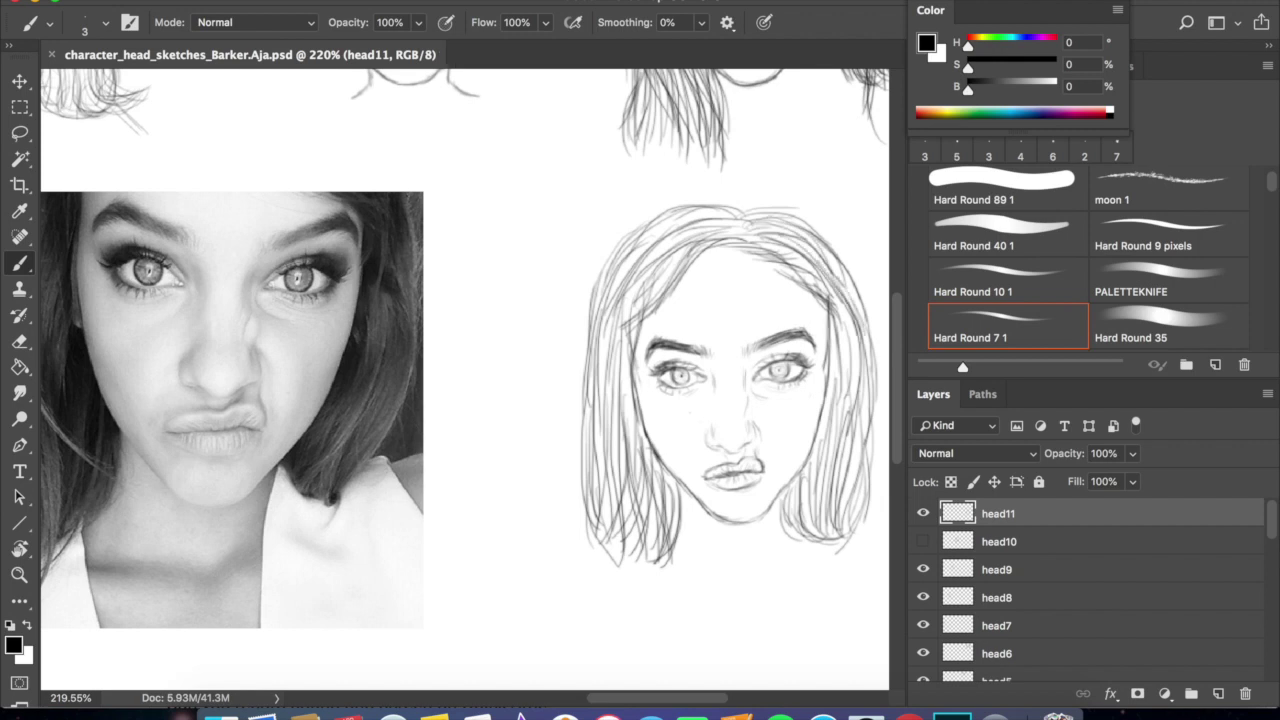
Lasso the left eye and eyebrow and scale them to about 103% with Free Transform.
left_click_drag(842, 395, 728, 349)
mouse_move(796, 449)
left_mouse_down()
mouse_move(740, 446)
mouse_move(857, 488)
left_mouse_up()
key("l")
mouse_move(641, 326)
left_mouse_down()
mouse_move(601, 330)
mouse_move(593, 372)
mouse_move(627, 398)
mouse_move(659, 383)
mouse_move(650, 330)
left_mouse_up()
key("v")
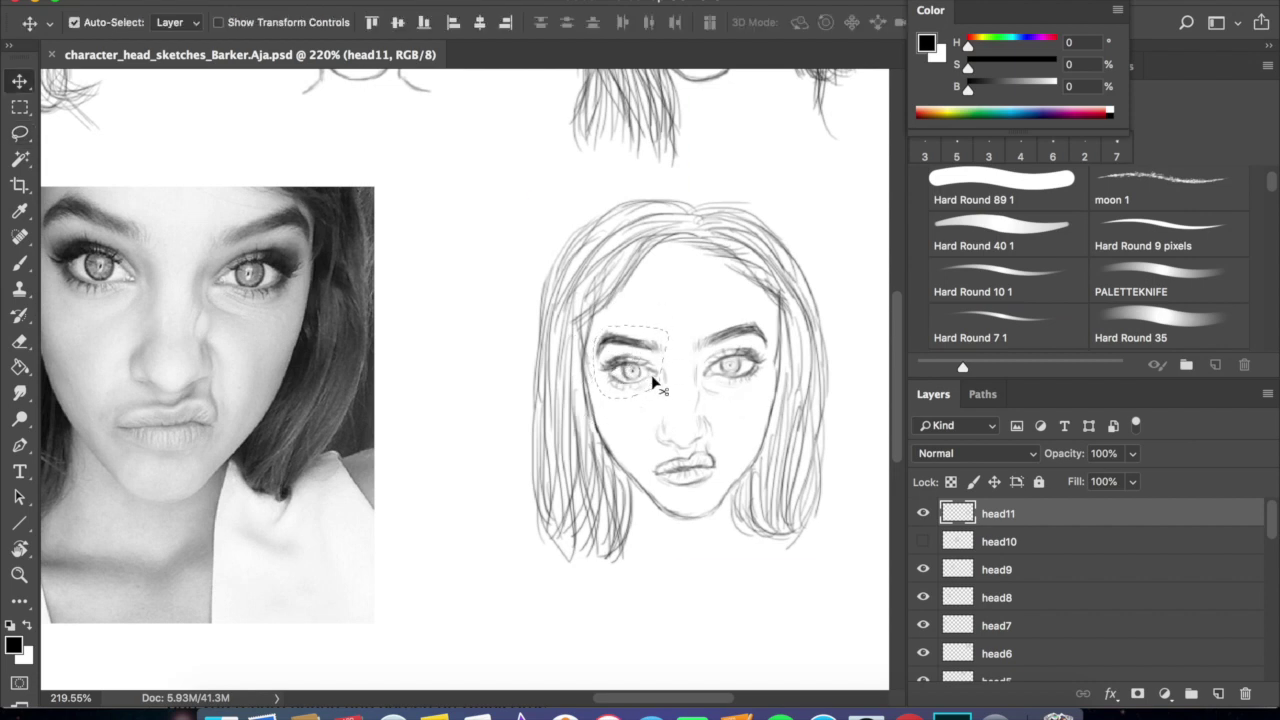
key("ctrl+t")
left_click_drag(671, 398, 673, 400)
left_click(630, 366)
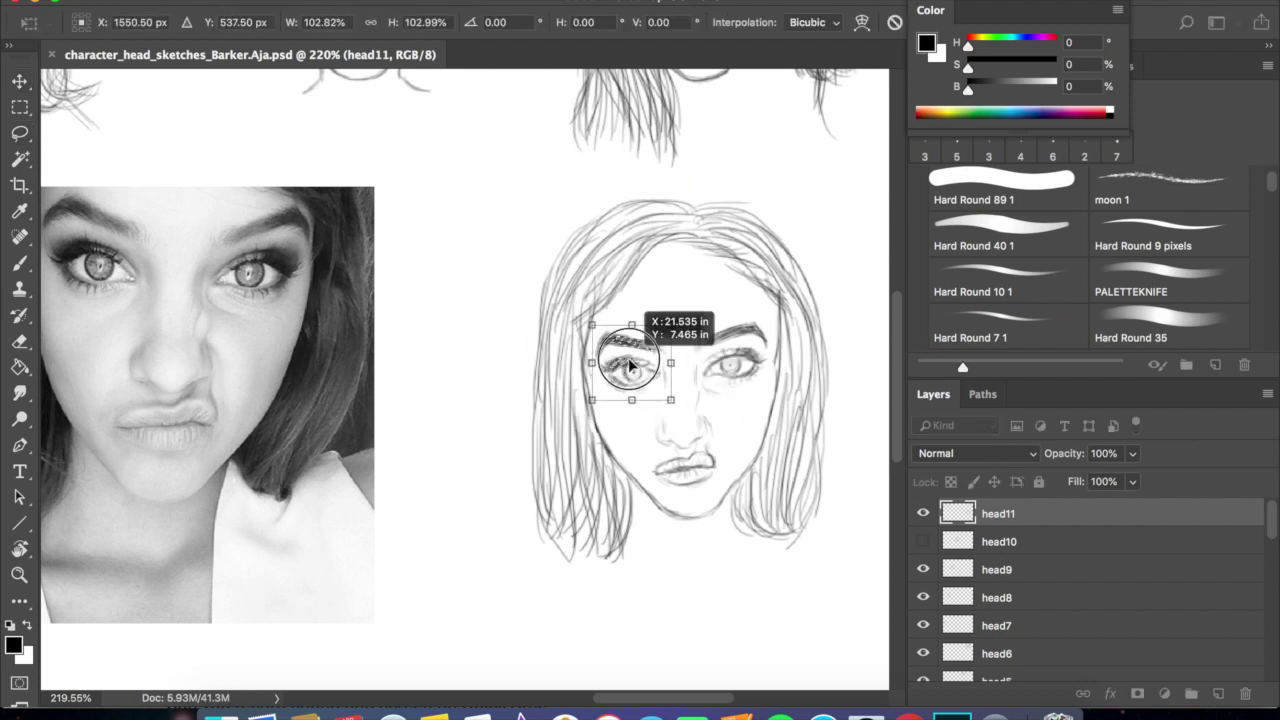
key("Return")
Nudge the selected left eye and eyebrow slightly, clear the selection, and save the document.
left_click_drag(626, 370, 628, 368)
key("ctrl+d")
key("ctrl+s")
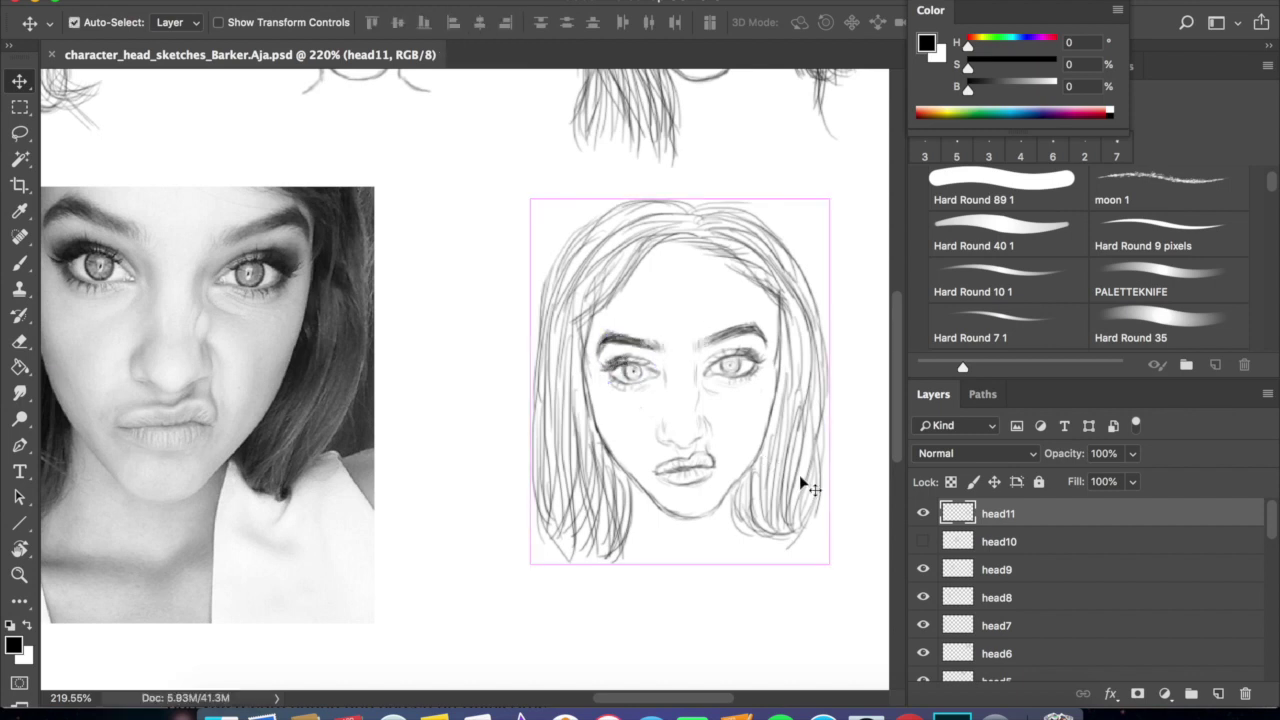
Add more hair strands along the hairline on the upper right of the forehead.
key("ctrl+minus")
key("ctrl+minus")
left_click_drag(557, 497, 707, 507)
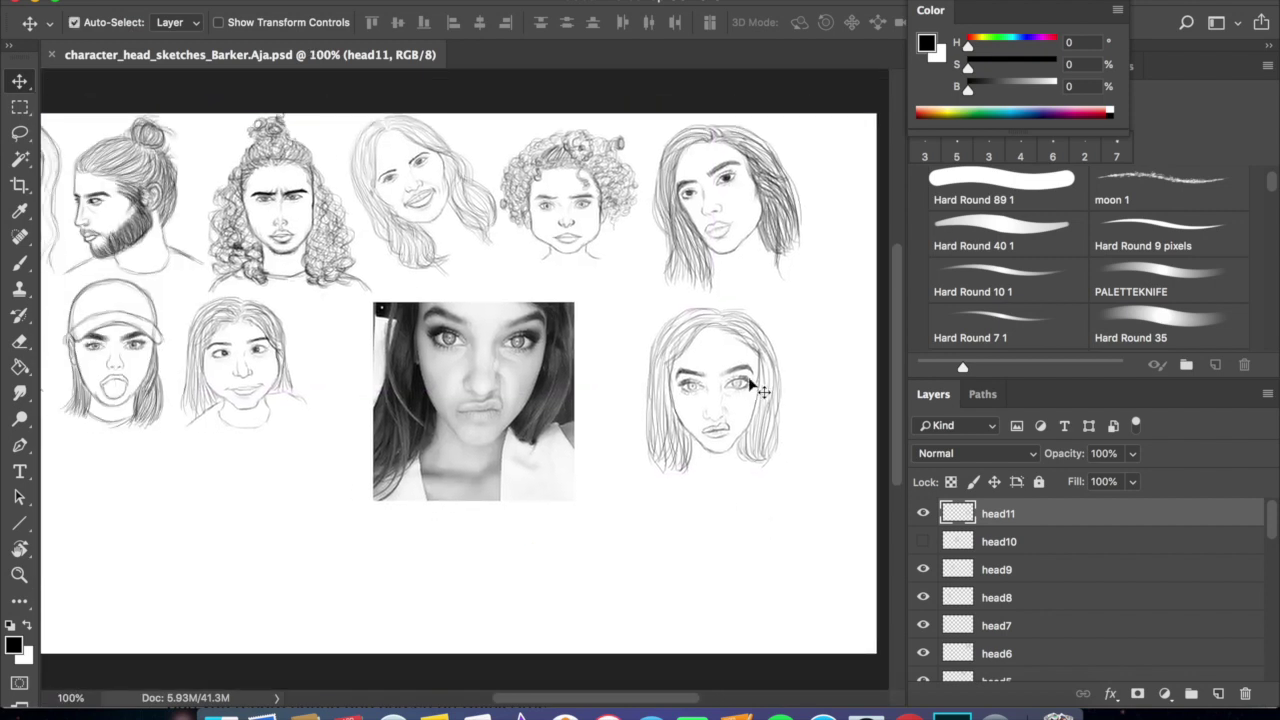
key("b")
left_click_drag(722, 330, 696, 353)
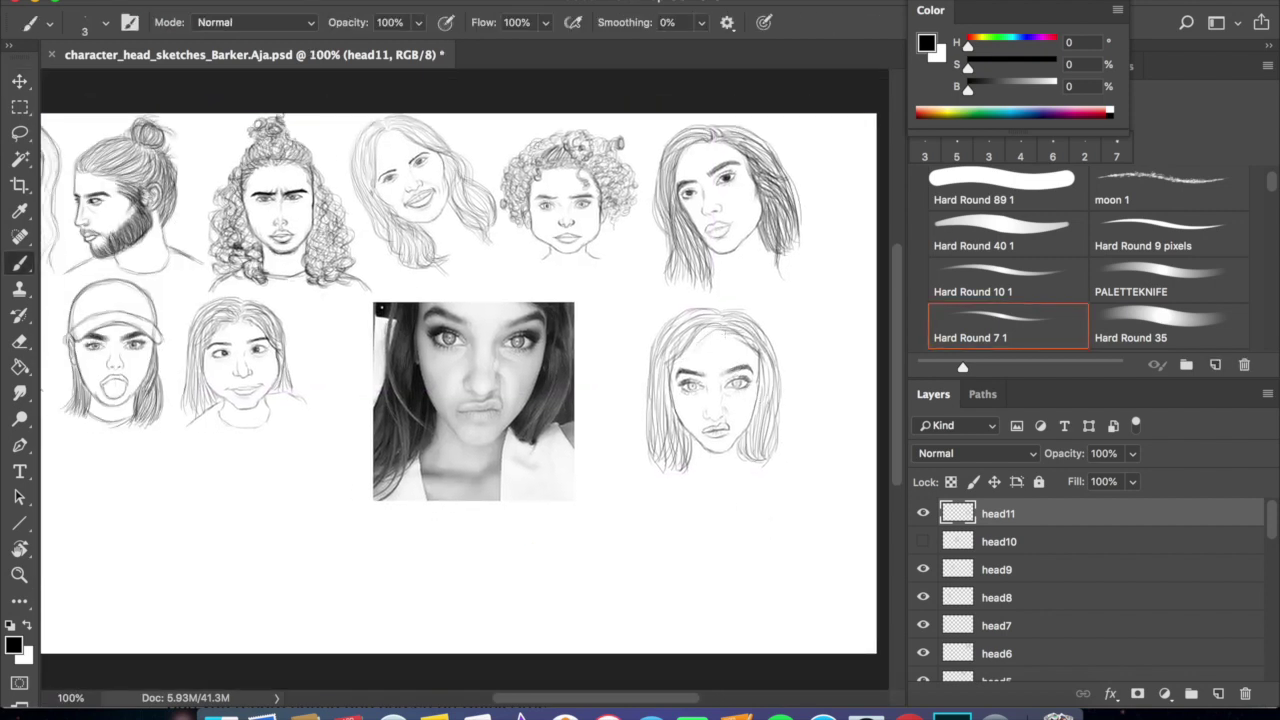
scroll(614, 370, "up", 3, "alt")
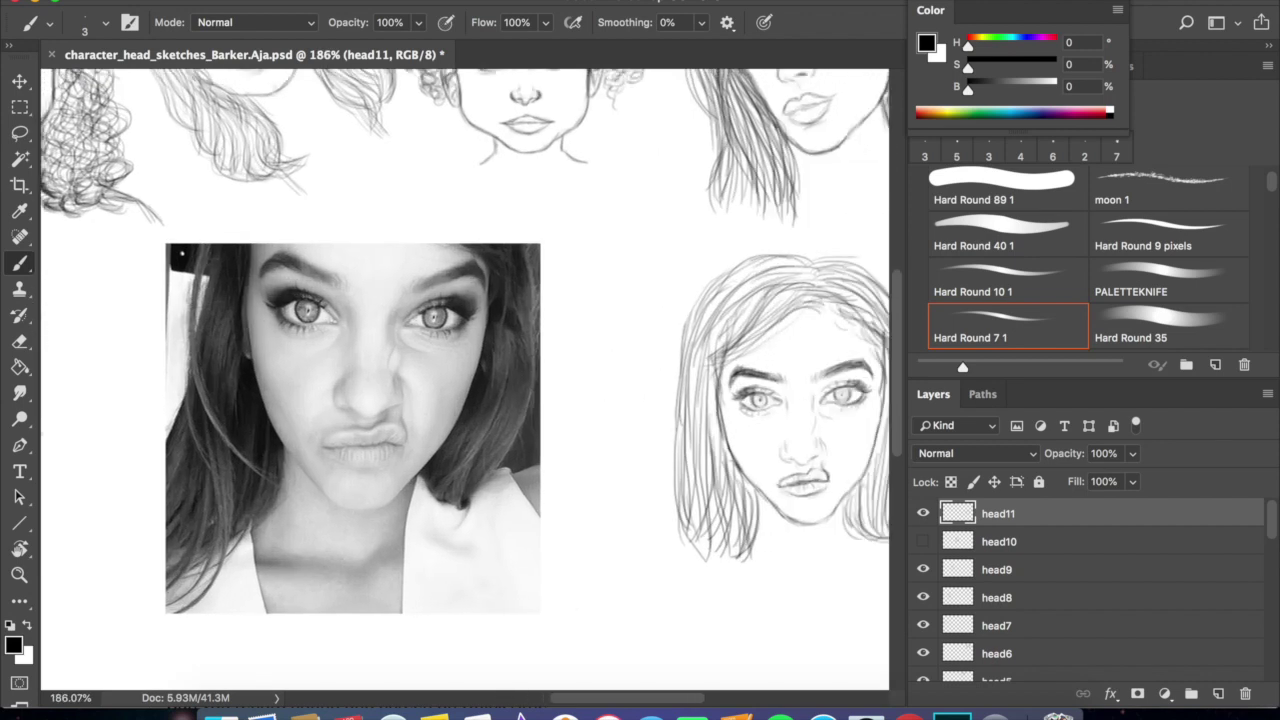
scroll(465, 380, "right", 5)
left_click_drag(787, 335, 781, 391)
left_click_drag(797, 349, 789, 403)
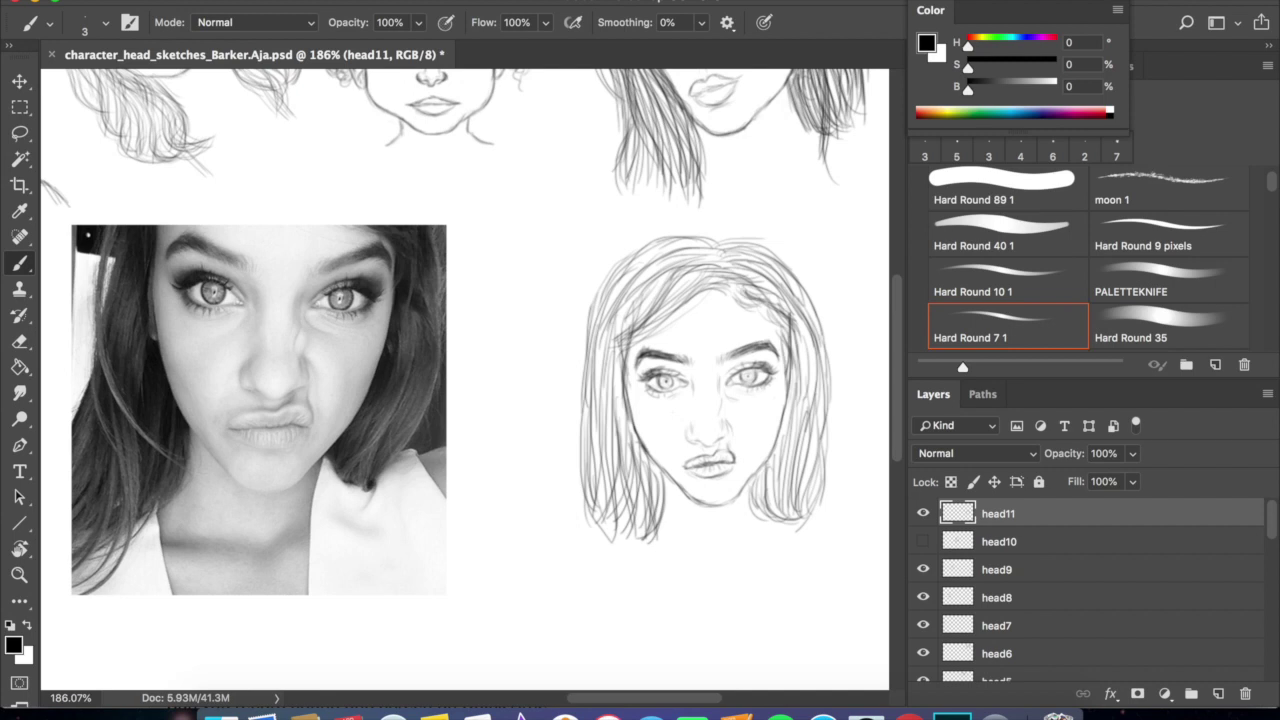
Add strands to the right side of the hair and draw both neck lines below the jaw.
key("e")
key("b")
left_click_drag(806, 334, 816, 492)
mouse_move(780, 410)
left_mouse_down()
mouse_move(782, 514)
mouse_move(756, 588)
left_mouse_up()
left_click_drag(753, 534, 755, 590)
left_click_drag(660, 528, 670, 597)
Hide the ref_17 reference photo and show the head10 layer.
key("super+1")
mouse_move(478, 350)
left_mouse_down()
mouse_move(748, 387)
mouse_move(669, 380)
left_mouse_up()
scroll(1030, 552, "down", 10)
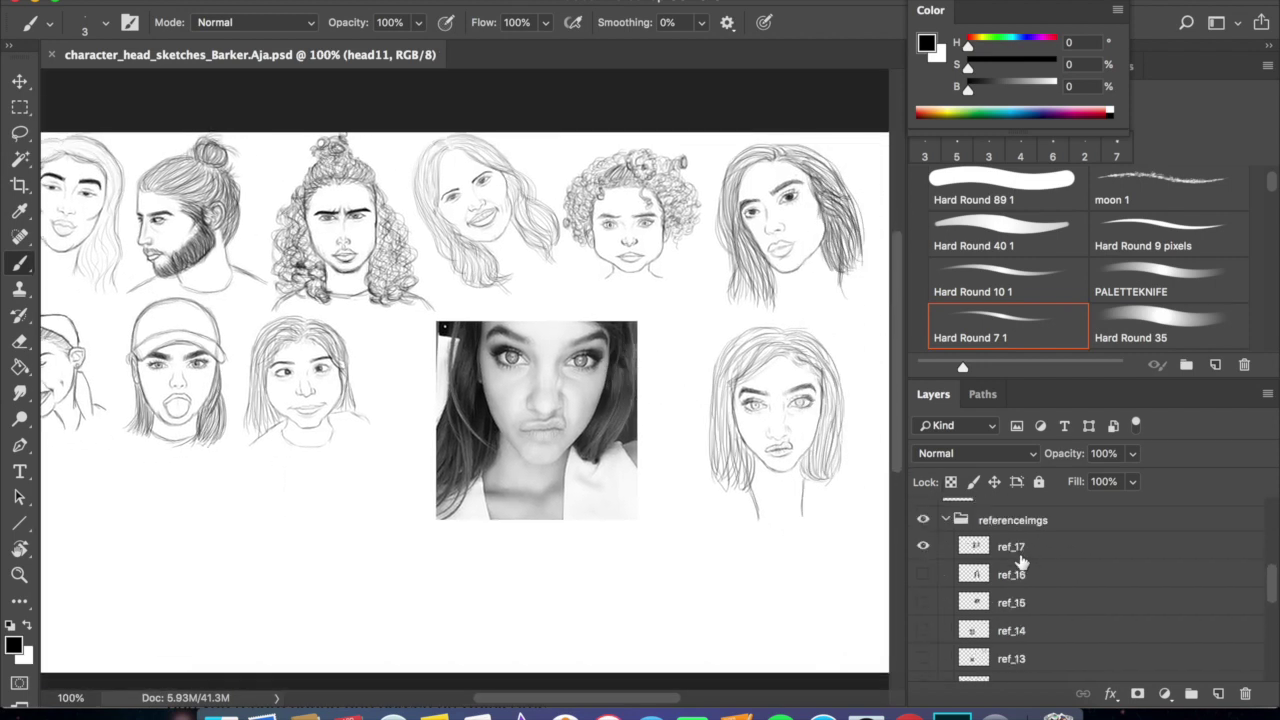
left_click(924, 547)
scroll(1045, 557, "up", 6)
scroll(1045, 557, "up", 3)
left_click(923, 513)
Move the head11 sketch beside the head10 sketch in the lower row, and save the document.
key("v")
mouse_move(752, 390)
left_mouse_down()
mouse_move(545, 374)
mouse_move(580, 374)
left_mouse_up()
left_click_drag(669, 442, 753, 455)
key("super+s")
Examine the finished head sketches across both rows at 200% zoom.
key("super+equal")
left_click_drag(248, 228, 438, 451)
left_click_drag(758, 451, 450, 448)
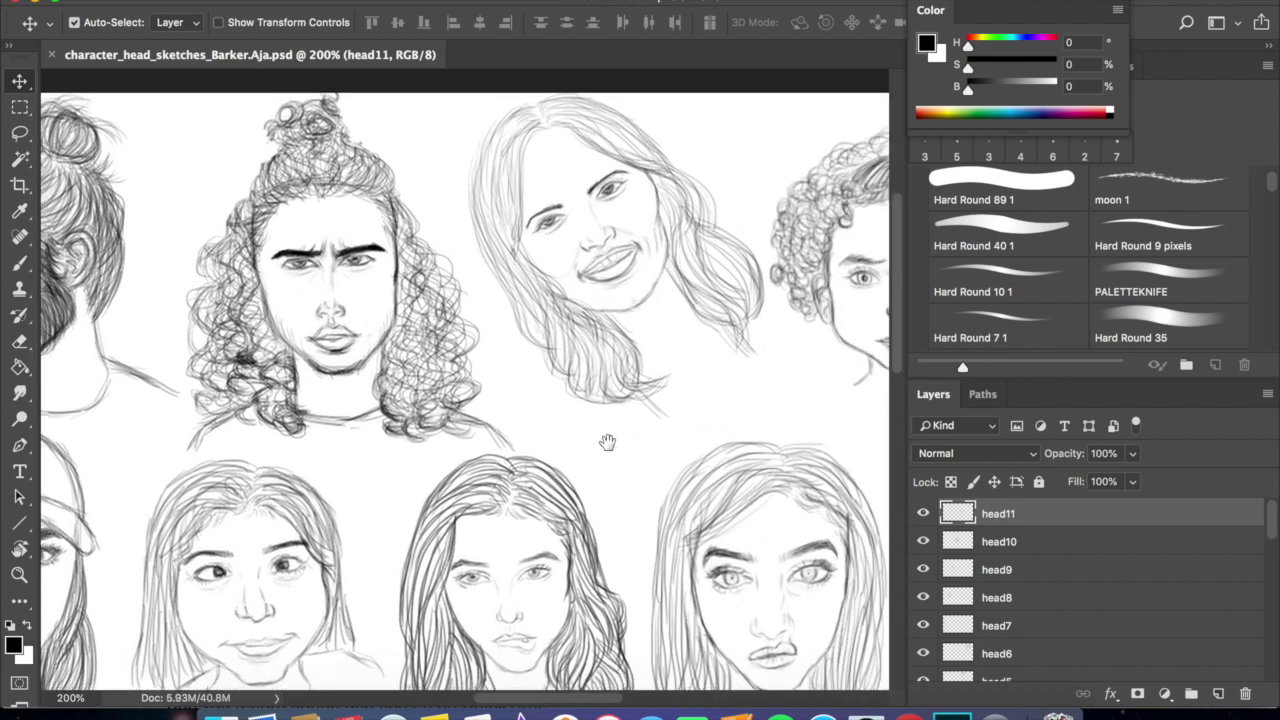
left_click_drag(643, 449, 443, 466)
left_click_drag(694, 466, 457, 460)
left_click_drag(602, 448, 790, 395)
left_click_drag(430, 455, 732, 430)
left_click_drag(250, 438, 612, 405)
left_click_drag(766, 443, 612, 440)
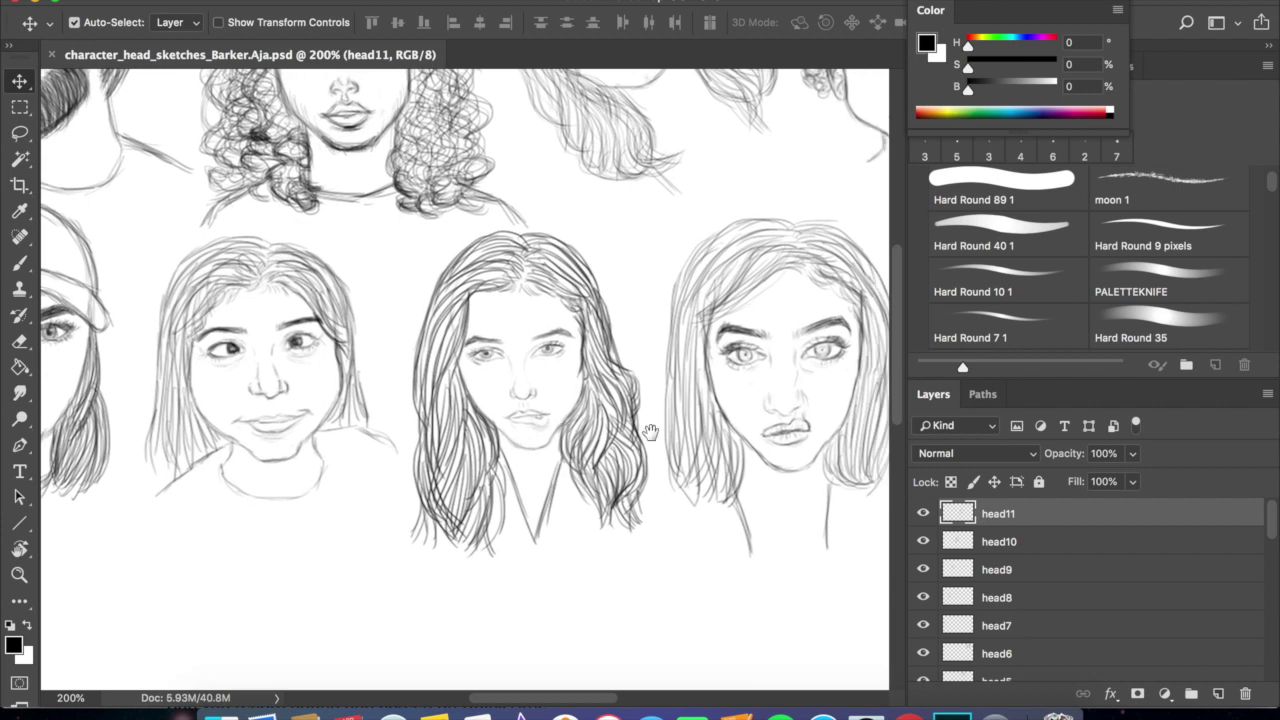
Create a new layer named head12 above head11, and select the ref_17 layer in the referenceimgs group.
left_click_drag(777, 520, 660, 516)
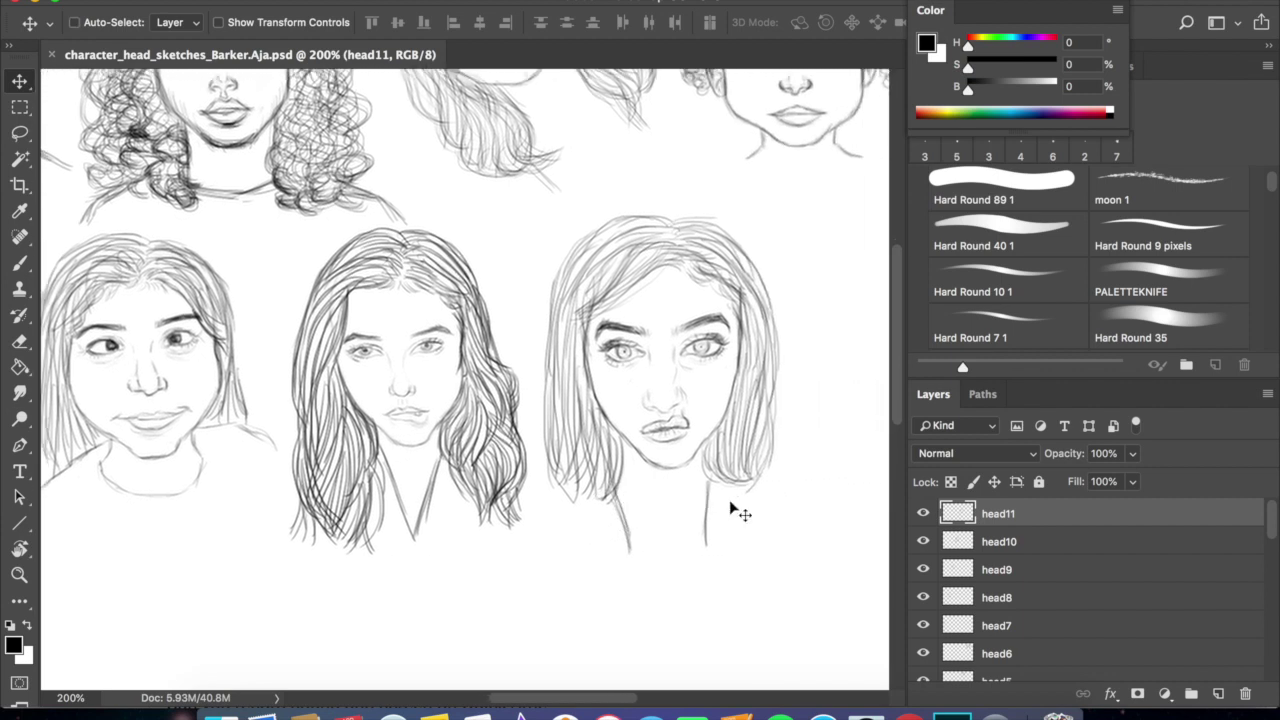
key("super+minus")
left_click(1218, 693)
double_click(1001, 509)
type("head12")
key("Return")
scroll(1011, 567, "down", 10)
left_click(1011, 569)
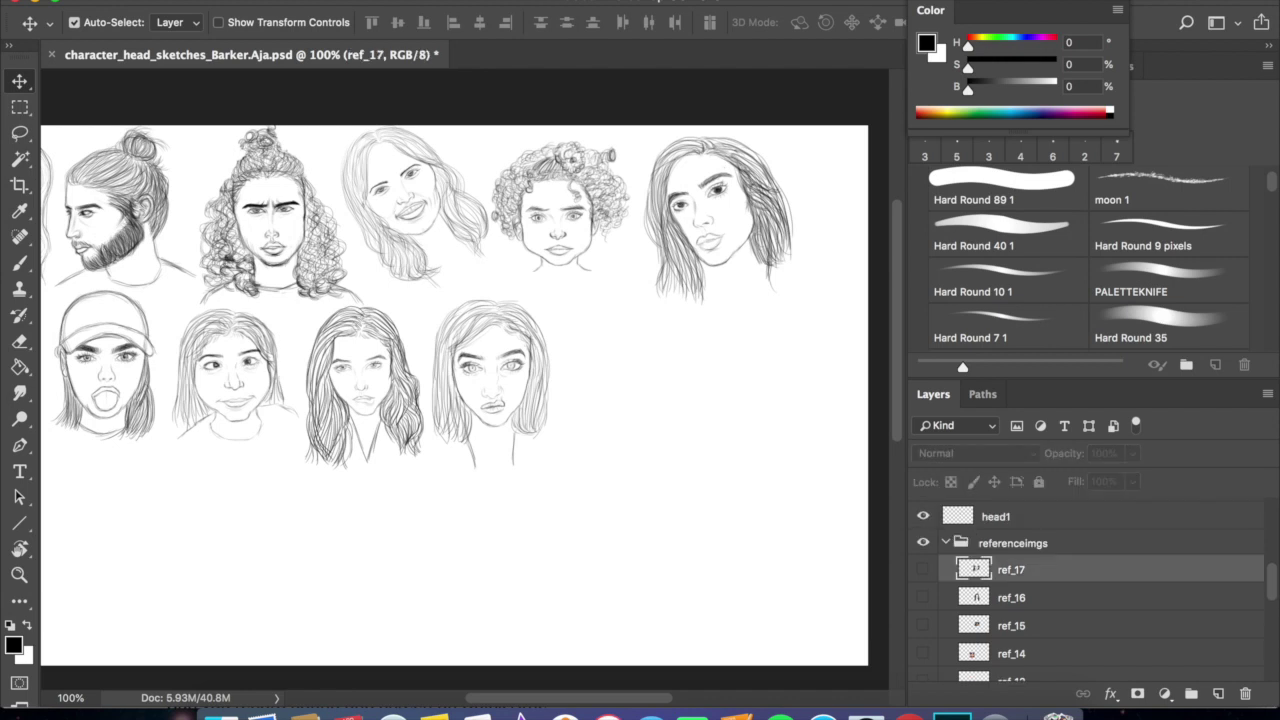
Switch to Chrome, close the blank new tab and open the image search results for girls doing crazy faces.
key("ctrl+Up")
left_click(491, 503)
left_click(1189, 6)
left_click(1223, 7)
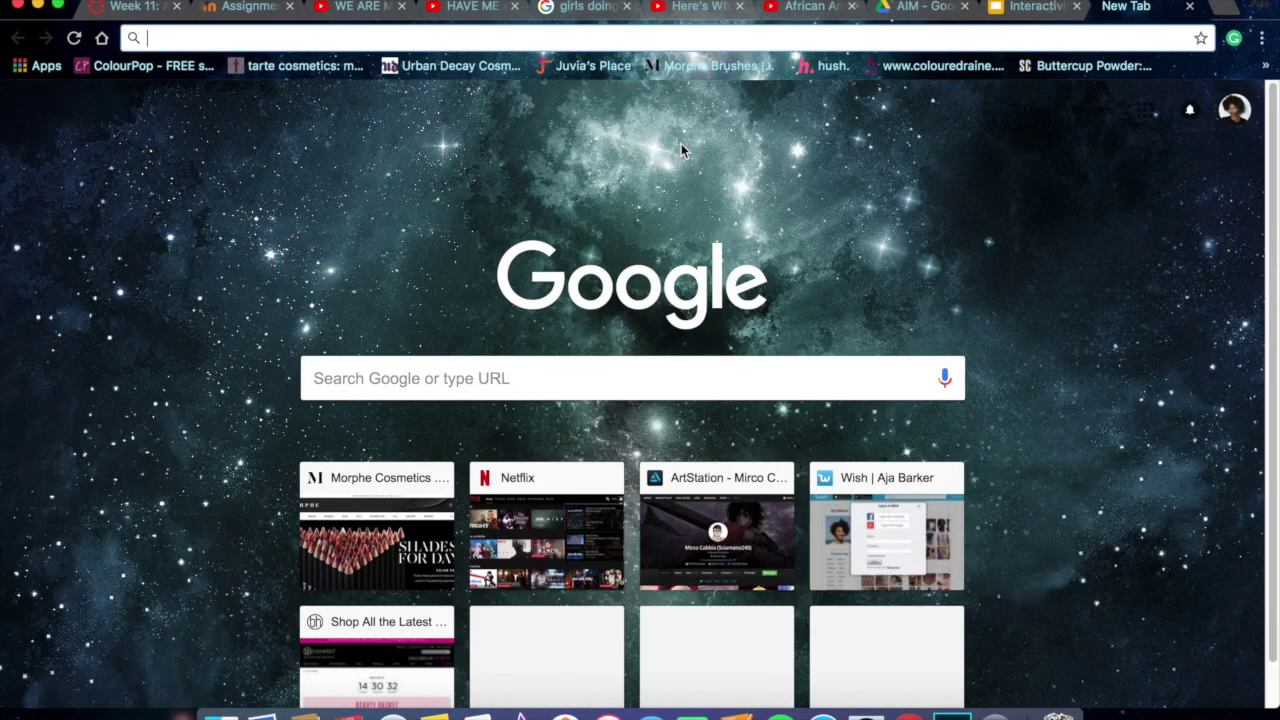
left_click(1189, 7)
left_click(640, 7)
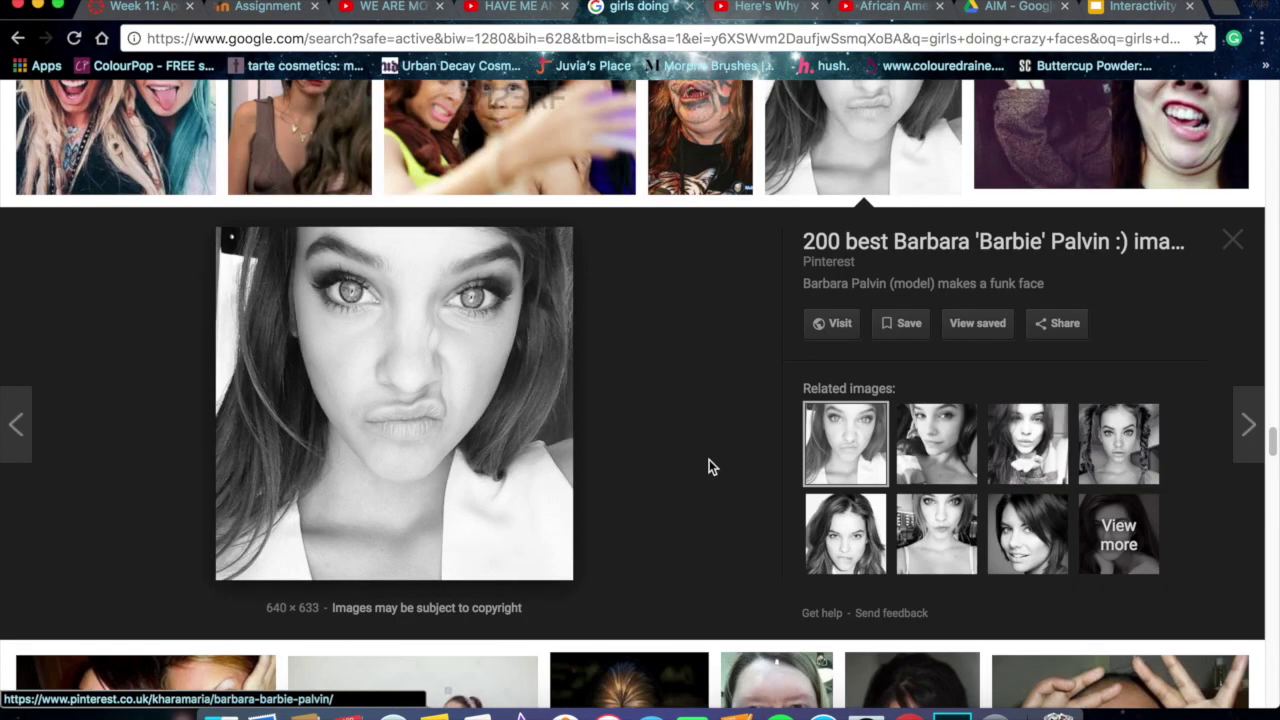
Browse the image results and preview several portraits and funny faces as candidates for the next reference photo.
left_click(1028, 534)
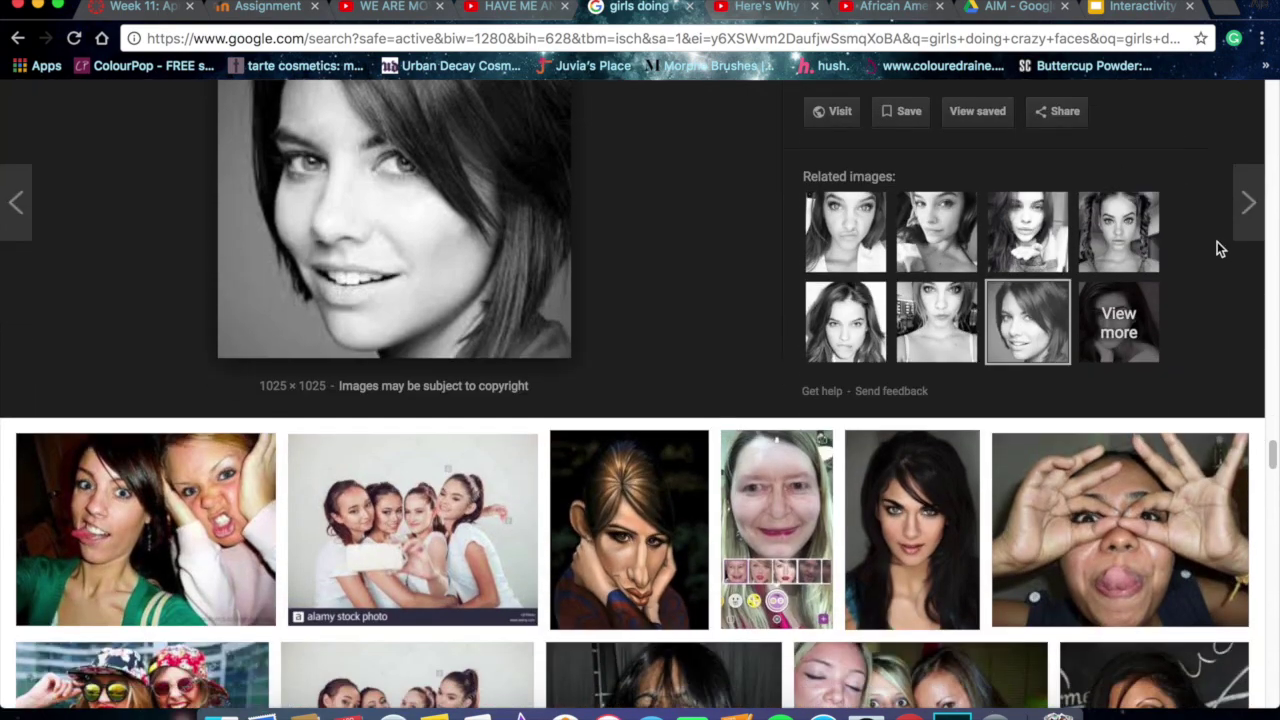
scroll(1217, 241, "down", 15)
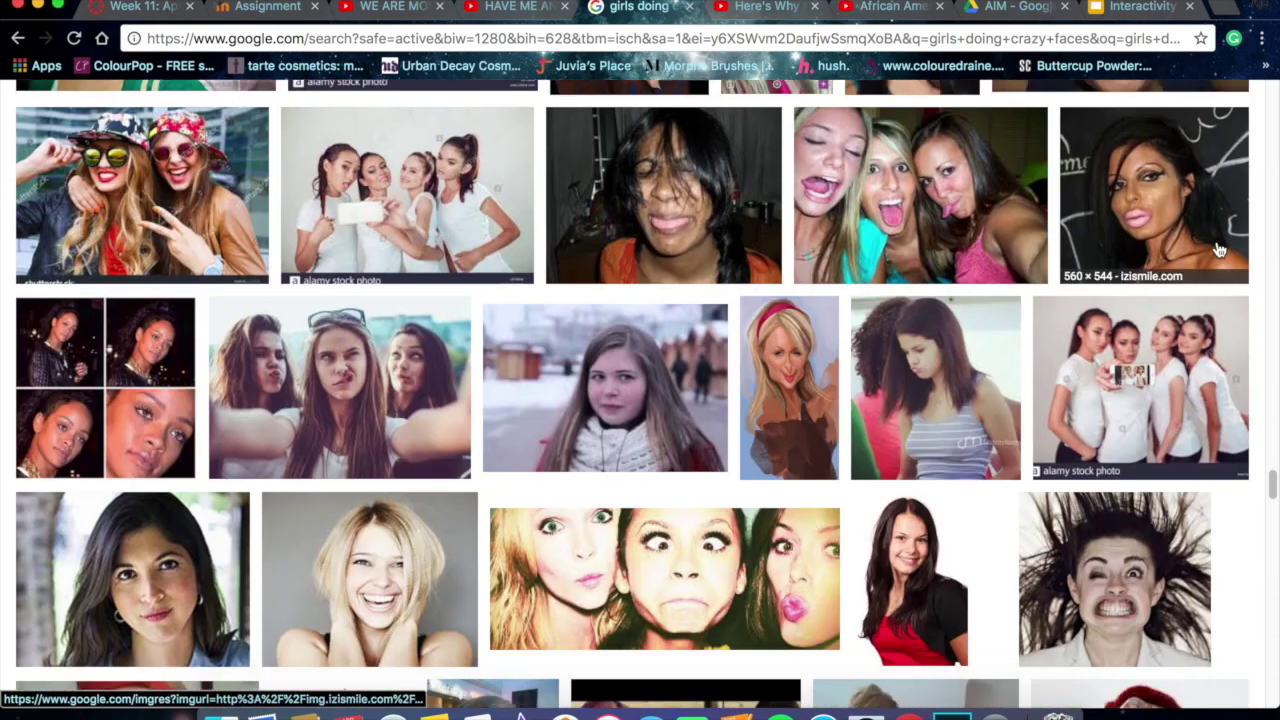
scroll(1217, 249, "down", 3)
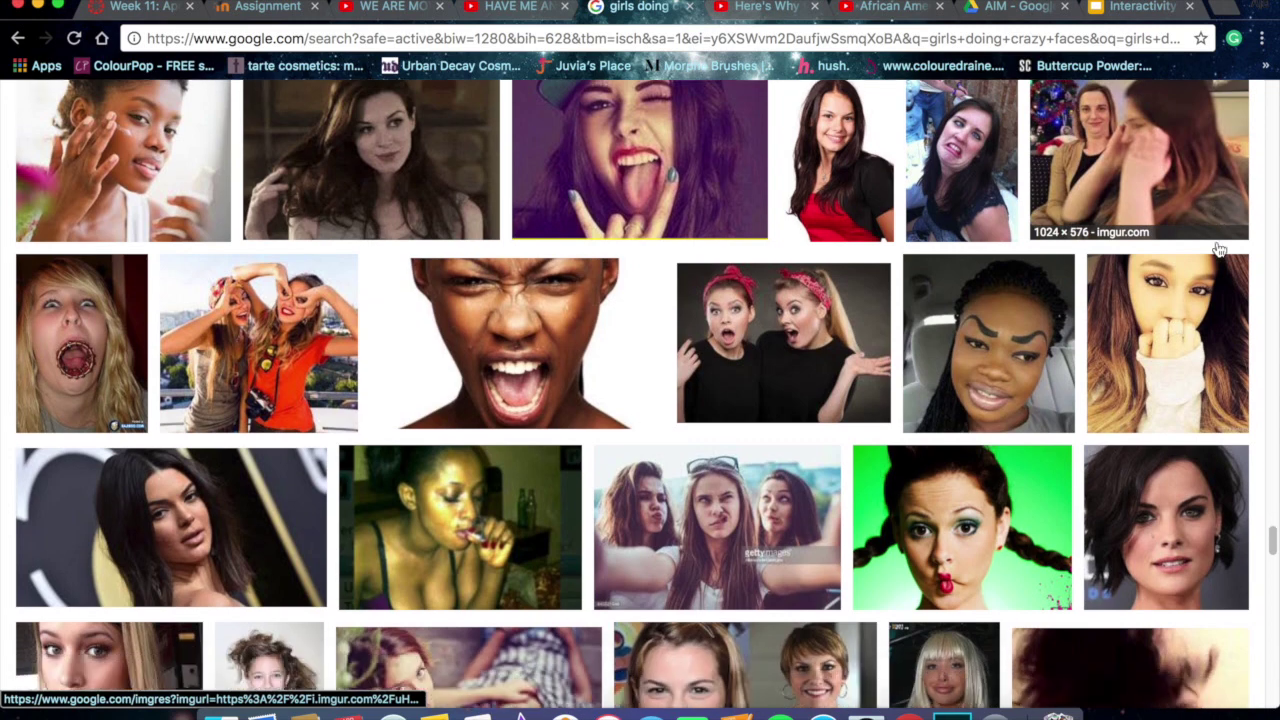
scroll(1217, 249, "down", 12)
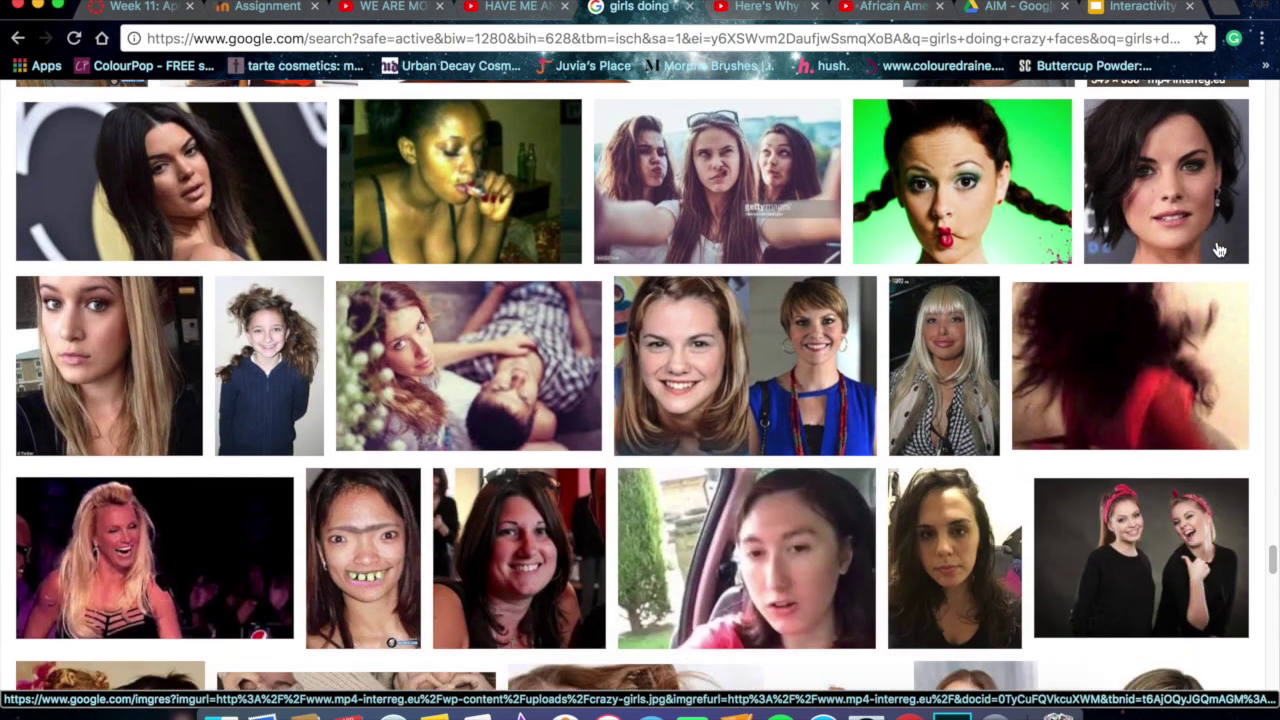
scroll(1217, 249, "down", 5)
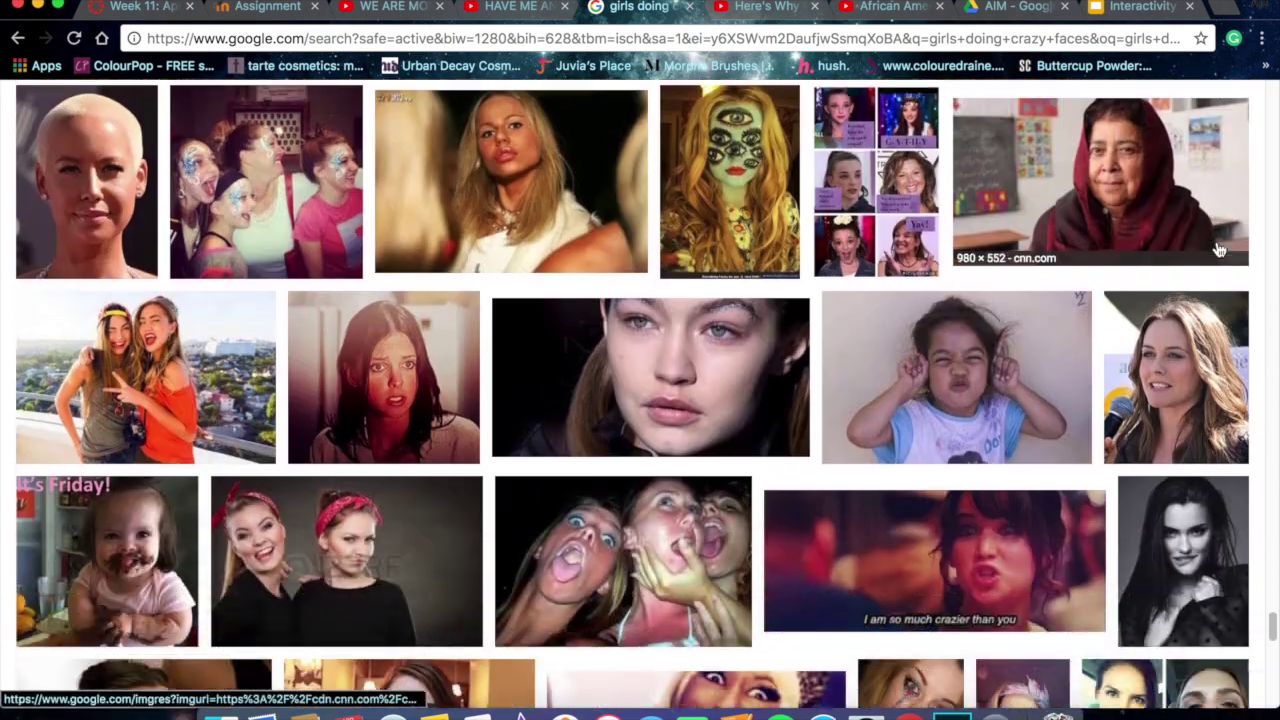
left_click(1217, 249)
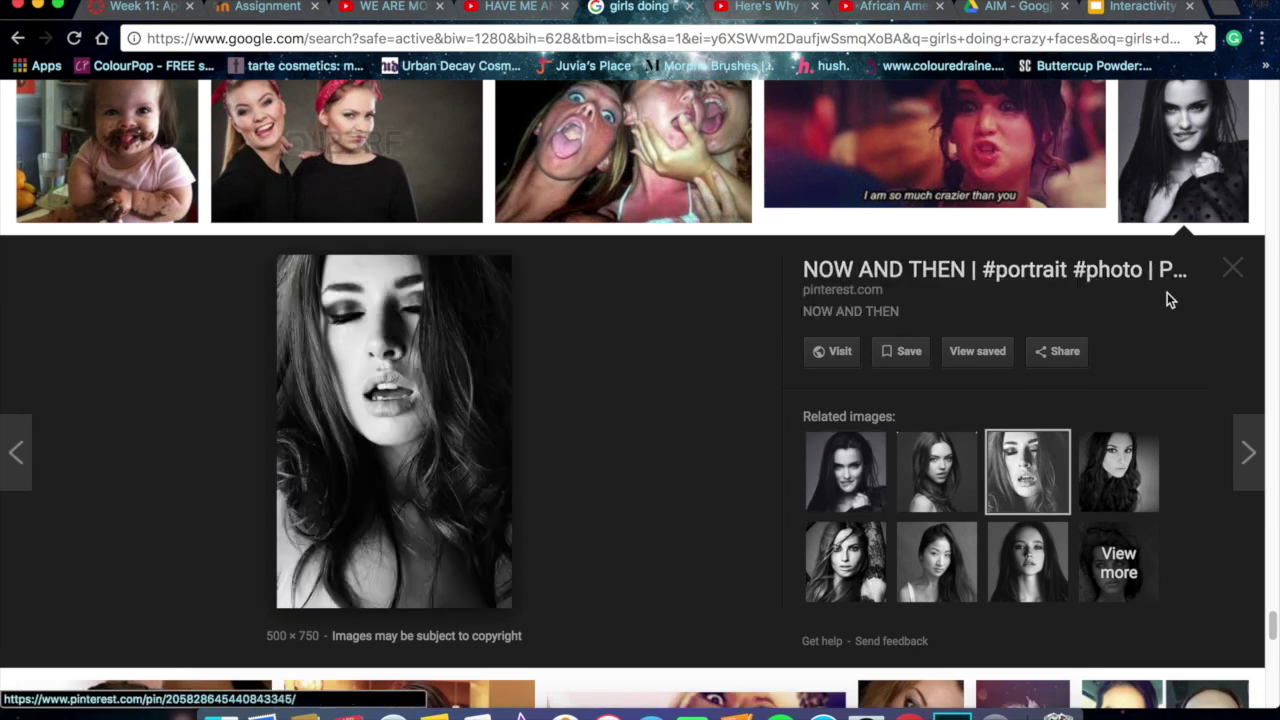
left_click(1028, 562)
left_click(937, 562)
left_click(1233, 268)
scroll(842, 295, "down", 1)
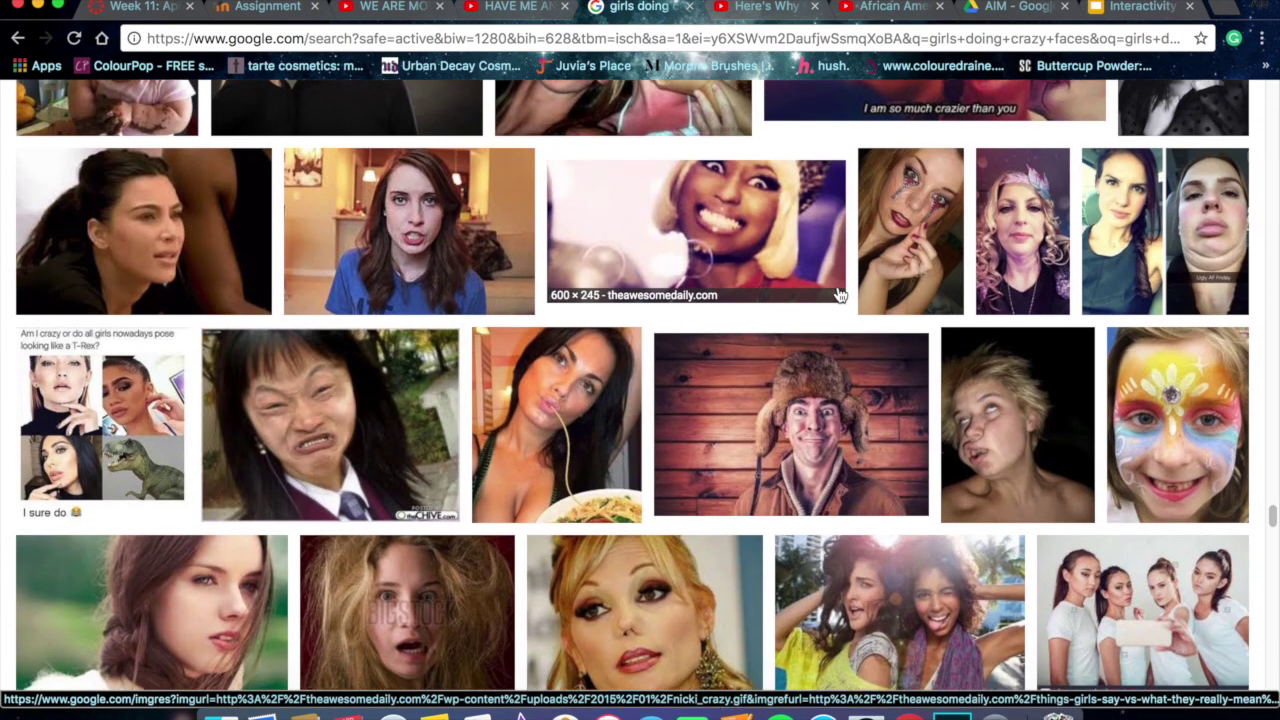
left_click(325, 505)
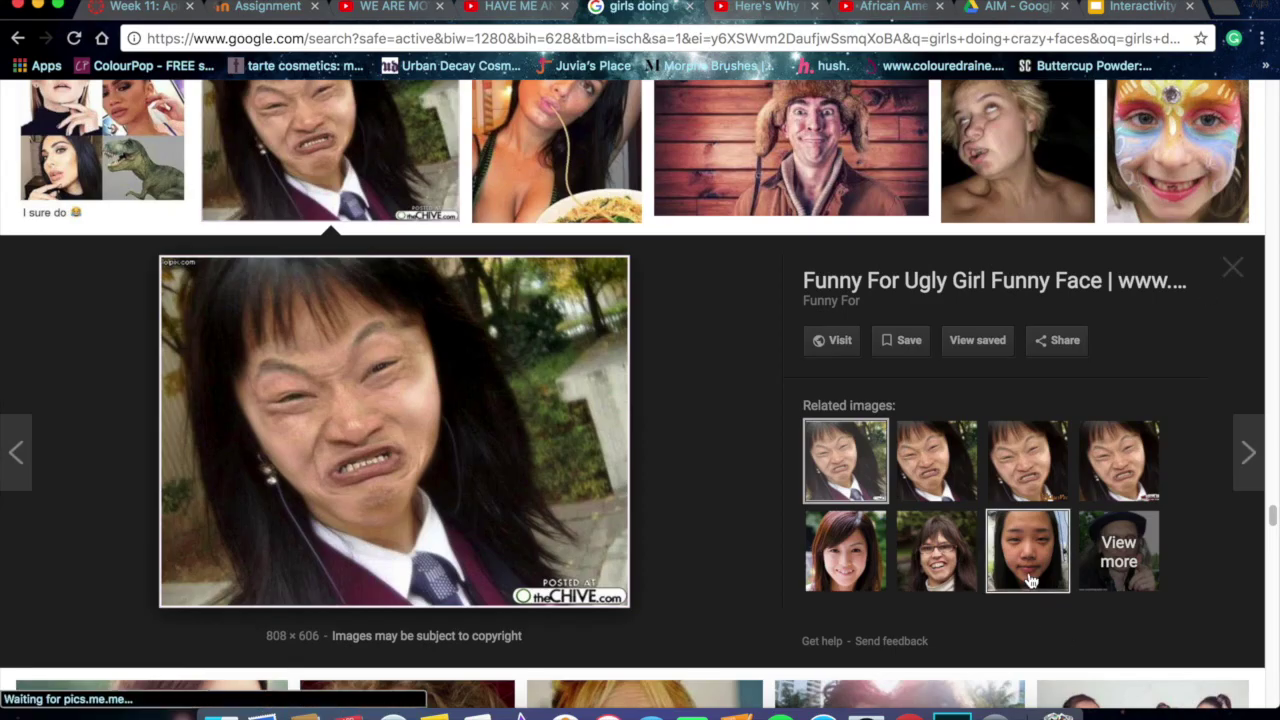
left_click(1030, 580)
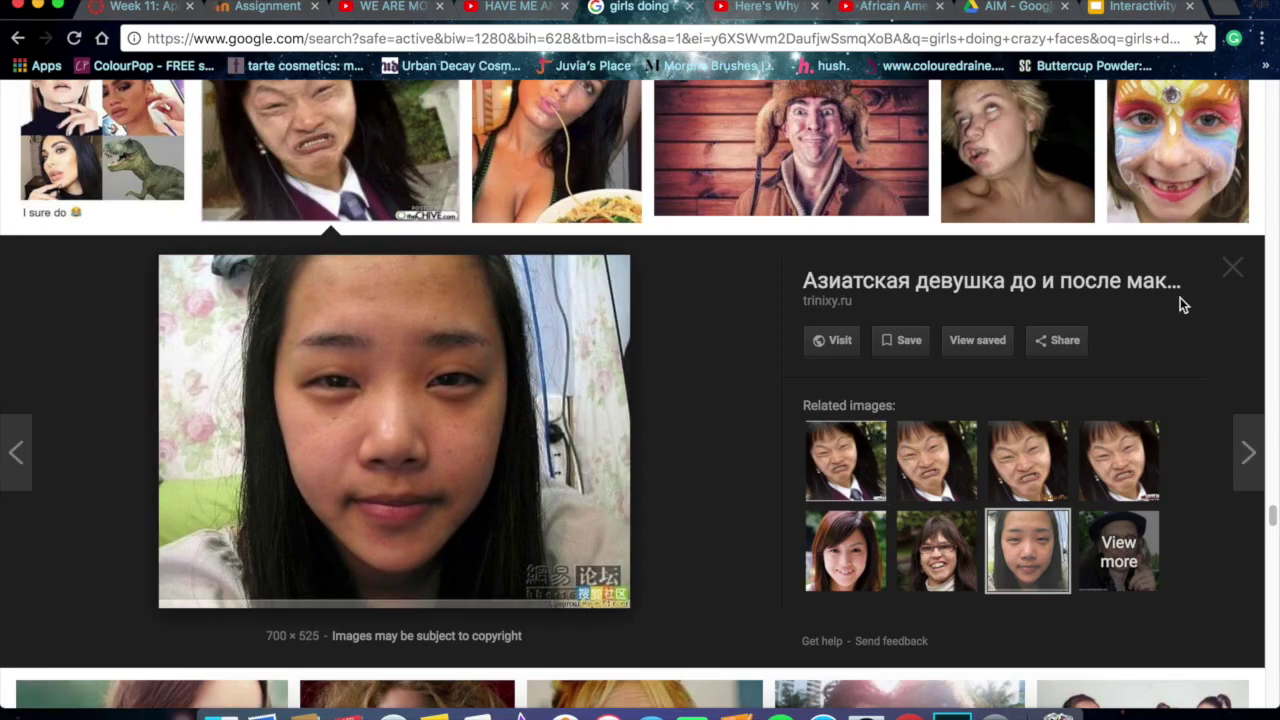
left_click(1230, 268)
scroll(776, 469, "down", 3)
Open the curly-haired woman's portrait result and compare its related images, returning to the front-facing car selfie.
left_click(1180, 450)
left_click(998, 566)
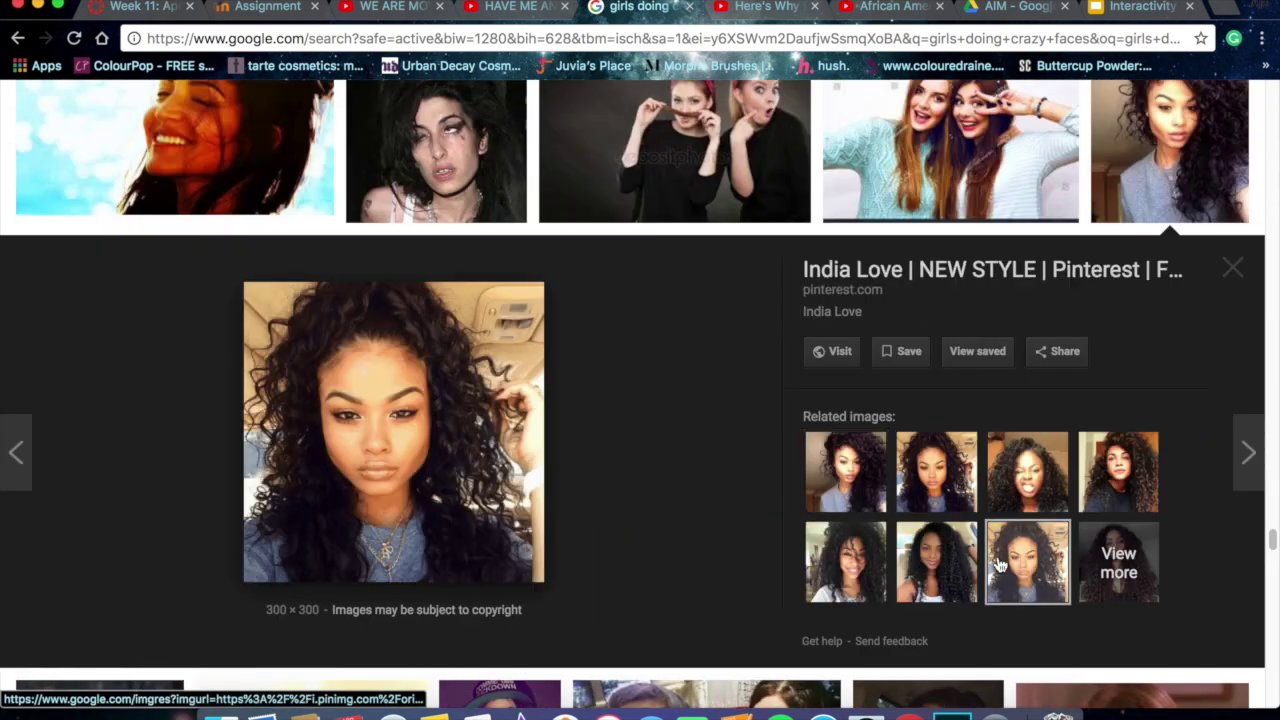
left_click(934, 500)
left_click(1116, 488)
left_click(922, 488)
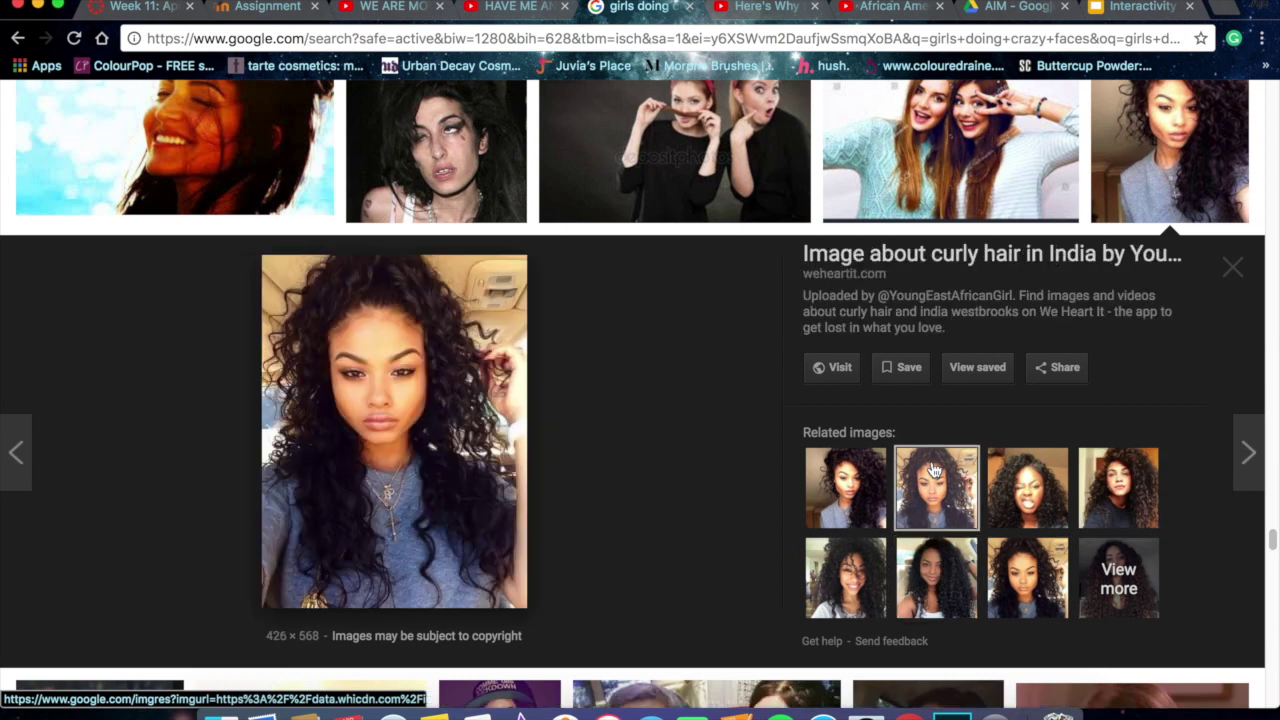
left_click(845, 487)
left_click(936, 487)
scroll(740, 530, "down", 3)
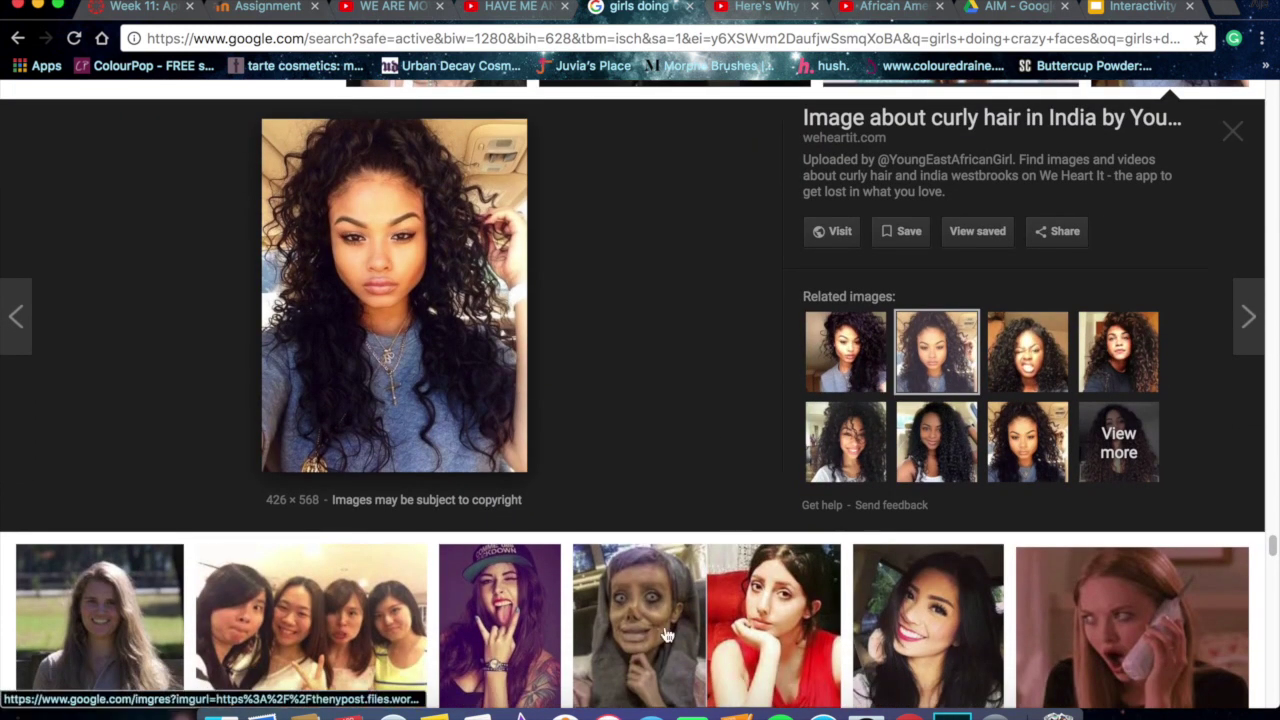
Copy the front-facing photo of the curly-haired woman, close its preview and browse the remaining results.
scroll(723, 500, "up", 2)
right_click(392, 378)
left_click(457, 549)
left_click(1232, 220)
scroll(671, 455, "up", 15)
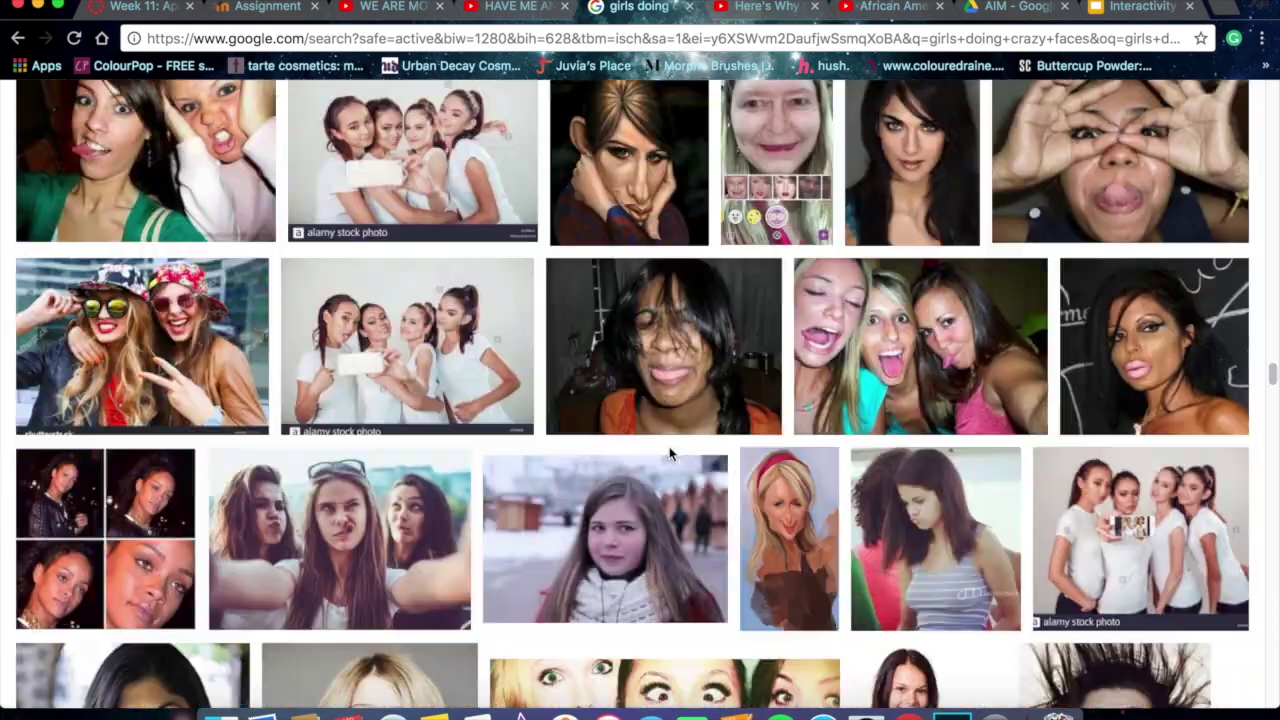
scroll(671, 455, "down", 6)
left_click(684, 430)
Switch back to Photoshop, paste the copied photo above ref_17 and name its layer ref_18.
key("ctrl+Up")
left_click(320, 211)
key("super+v")
double_click(1005, 569)
type("ref_")
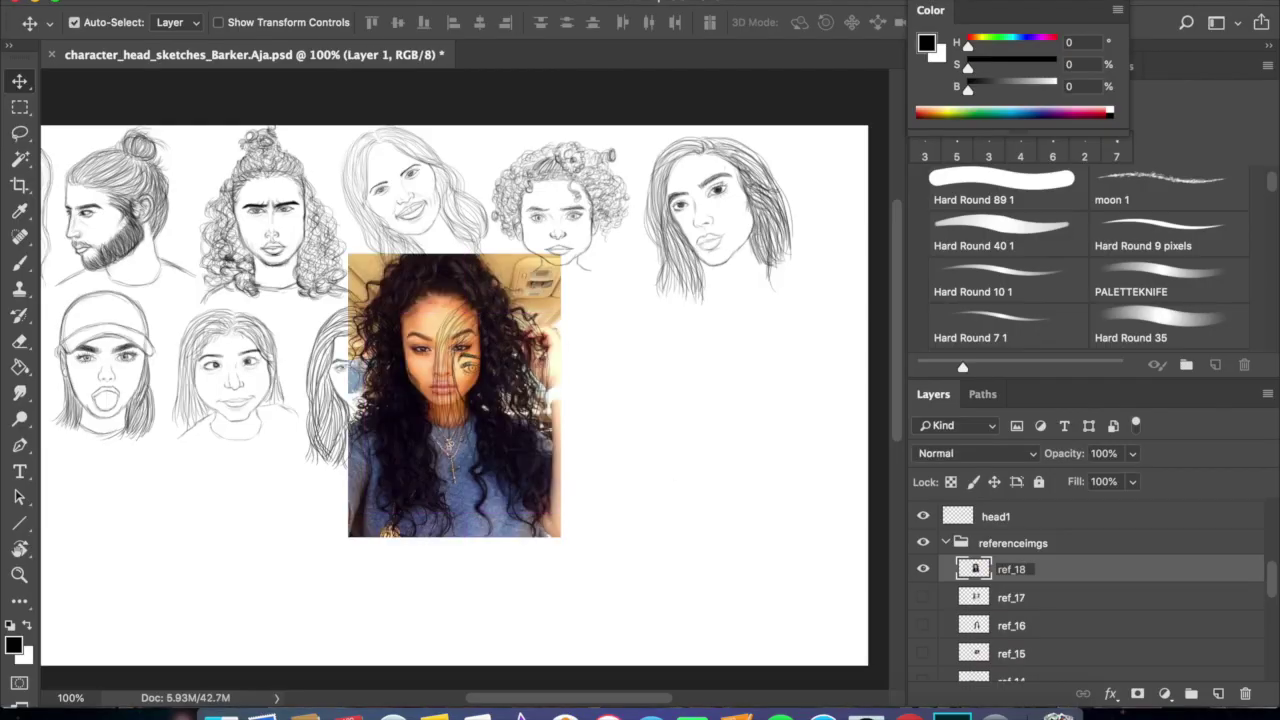
key("Return")
Move the ref_18 photo to the empty area below the sketches and scale it to about 67%.
scroll(1057, 605, "up", 5)
left_click(923, 541)
left_click(1003, 512)
left_click_drag(530, 511, 584, 549)
scroll(583, 550, "up", 5)
scroll(590, 550, "up", 2)
key("super+t")
left_click_drag(314, 520, 370, 340)
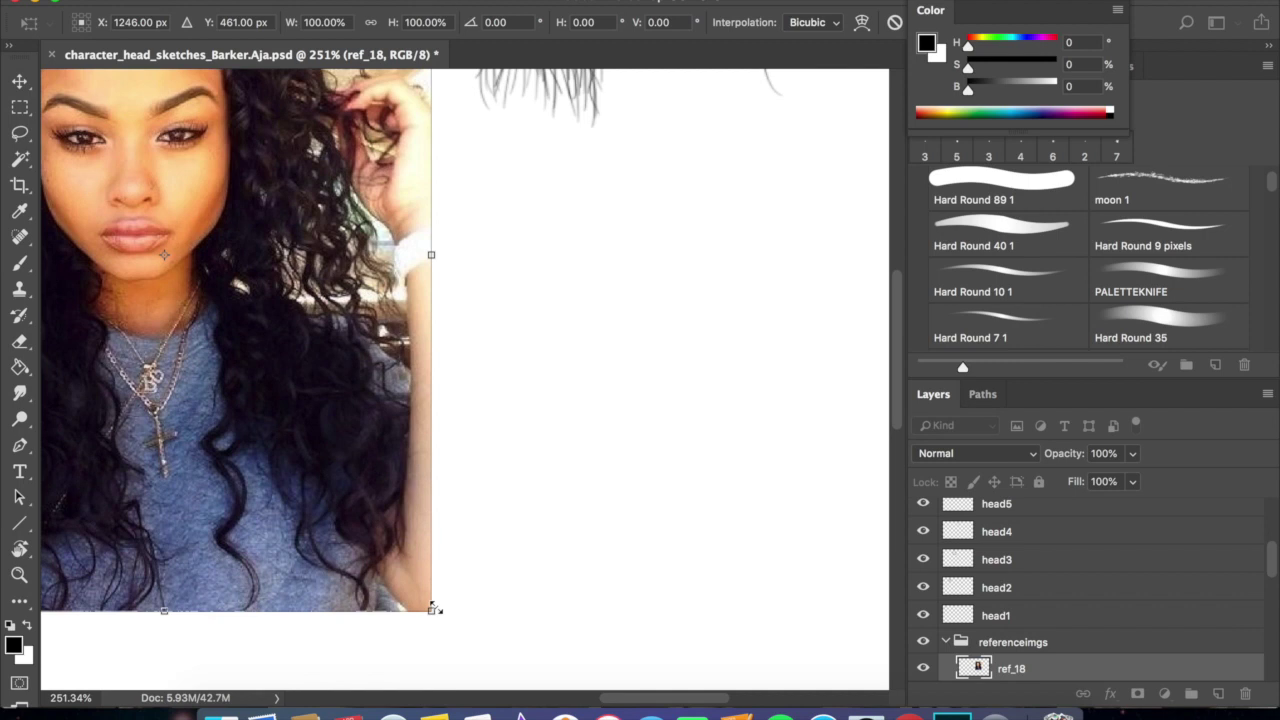
left_click_drag(436, 608, 256, 378)
left_click_drag(195, 317, 339, 523)
scroll(339, 523, "up", 2)
scroll(339, 523, "up", 2)
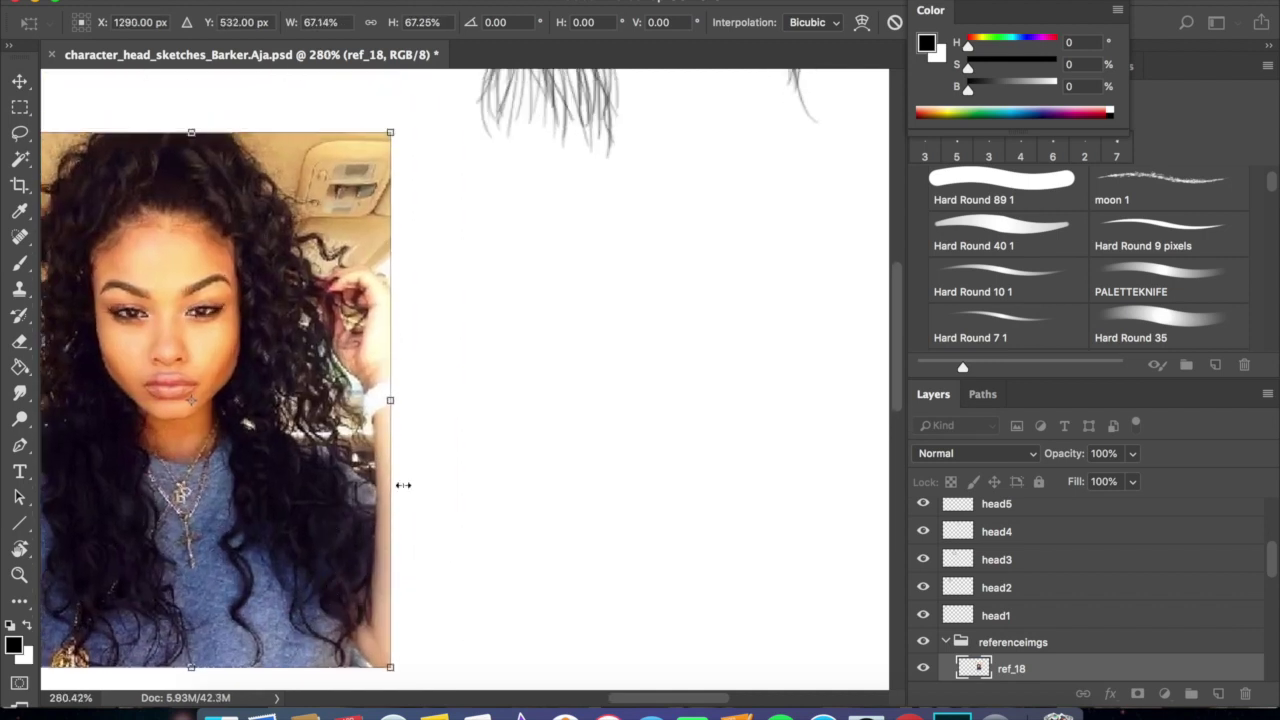
key("Return")
Select the head12 layer and hide the head11 layer.
scroll(1000, 580, "up", 5)
left_click(998, 513)
left_click(923, 541)
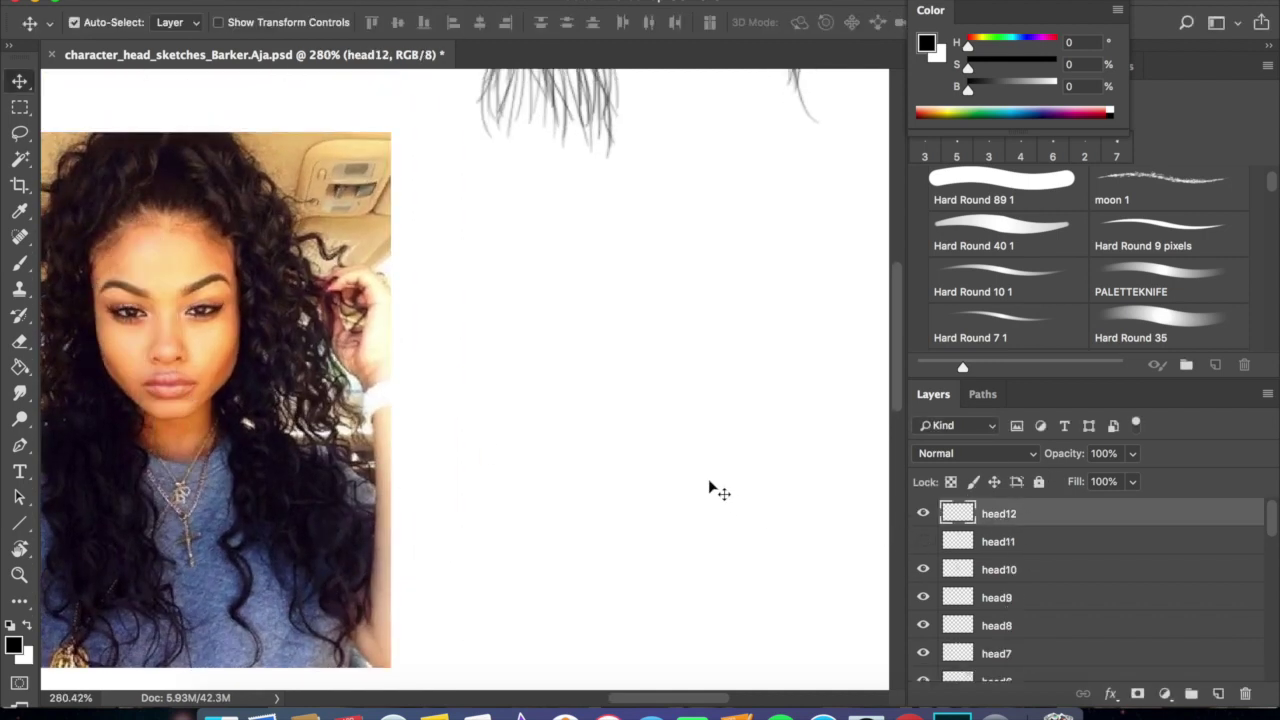
Sketch a round cranium guide beside the reference photo on head12 with the Brush.
key("b")
left_click_drag(561, 305, 541, 379)
left_click_drag(539, 330, 609, 438)
left_click_drag(687, 328, 641, 438)
left_click_drag(622, 287, 704, 328)
left_click_drag(559, 299, 661, 284)
Draw the sides of the face, tapering through the jaw to a narrow chin below the circle.
mouse_move(543, 372)
left_mouse_down()
mouse_move(559, 462)
mouse_move(632, 508)
mouse_move(705, 370)
left_mouse_up()
mouse_move(546, 386)
left_mouse_down()
mouse_move(550, 450)
mouse_move(612, 504)
left_mouse_up()
left_click_drag(697, 461, 646, 509)
left_click_drag(703, 380, 694, 462)
left_click_drag(704, 341, 703, 443)
left_click_drag(540, 340, 547, 411)
Sketch the nose and the right-hand eye, erasing the circle guide line where it crosses the nose.
key("super+plus")
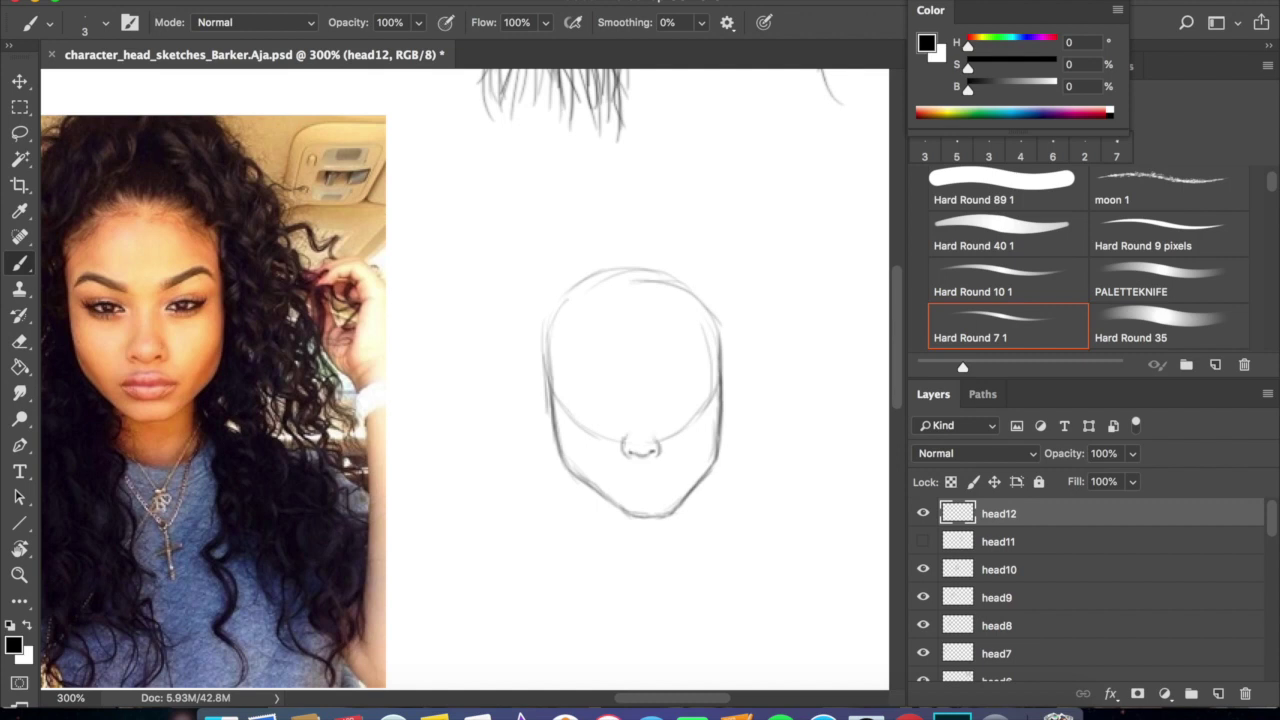
key("e")
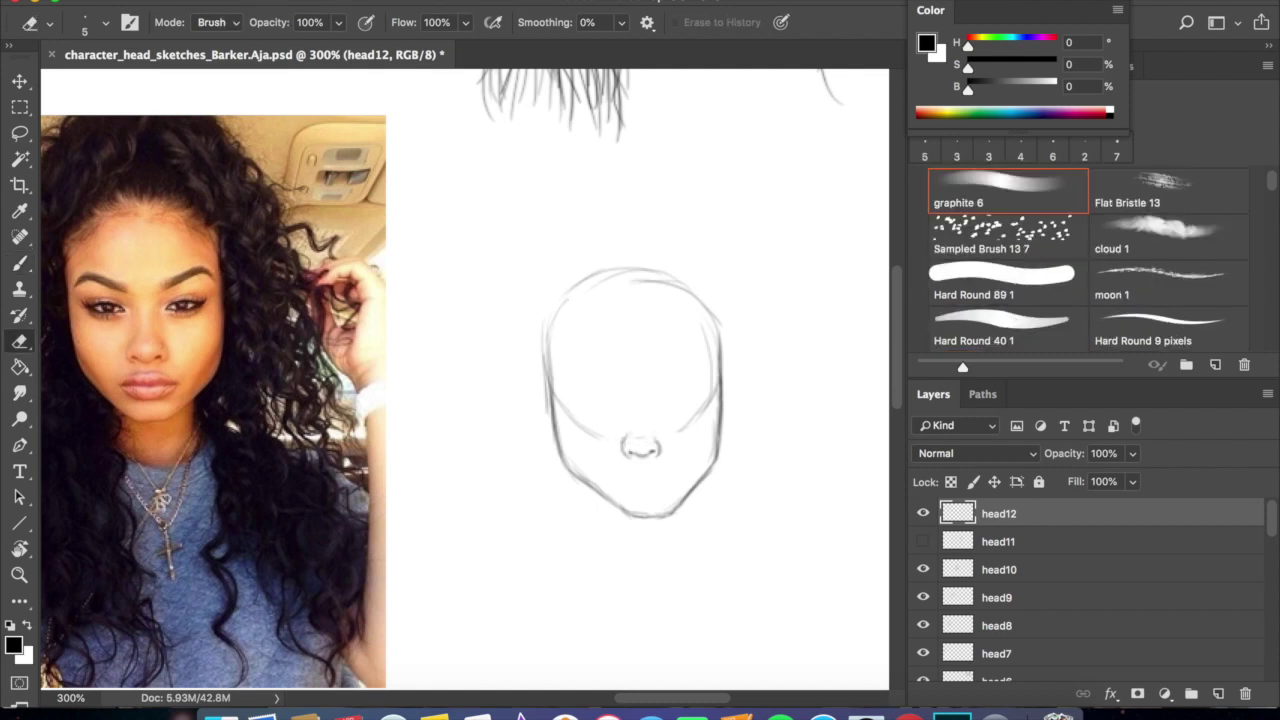
key("b")
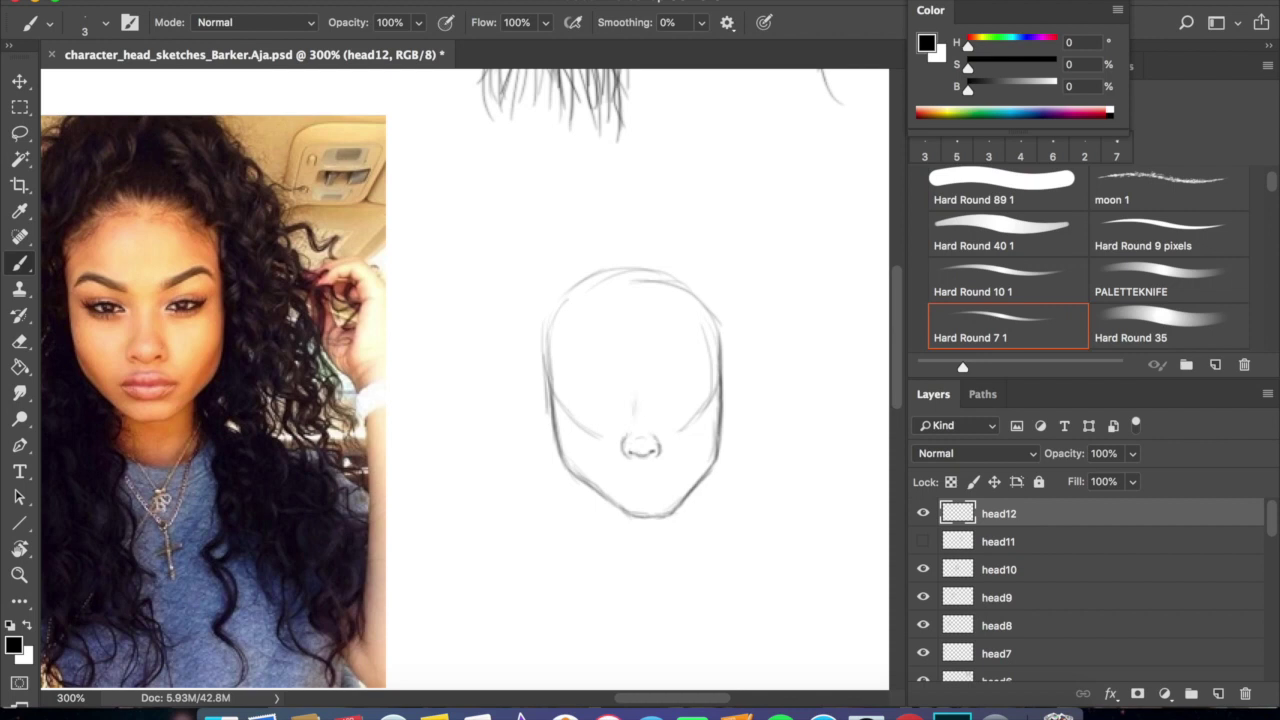
key("e")
key("b")
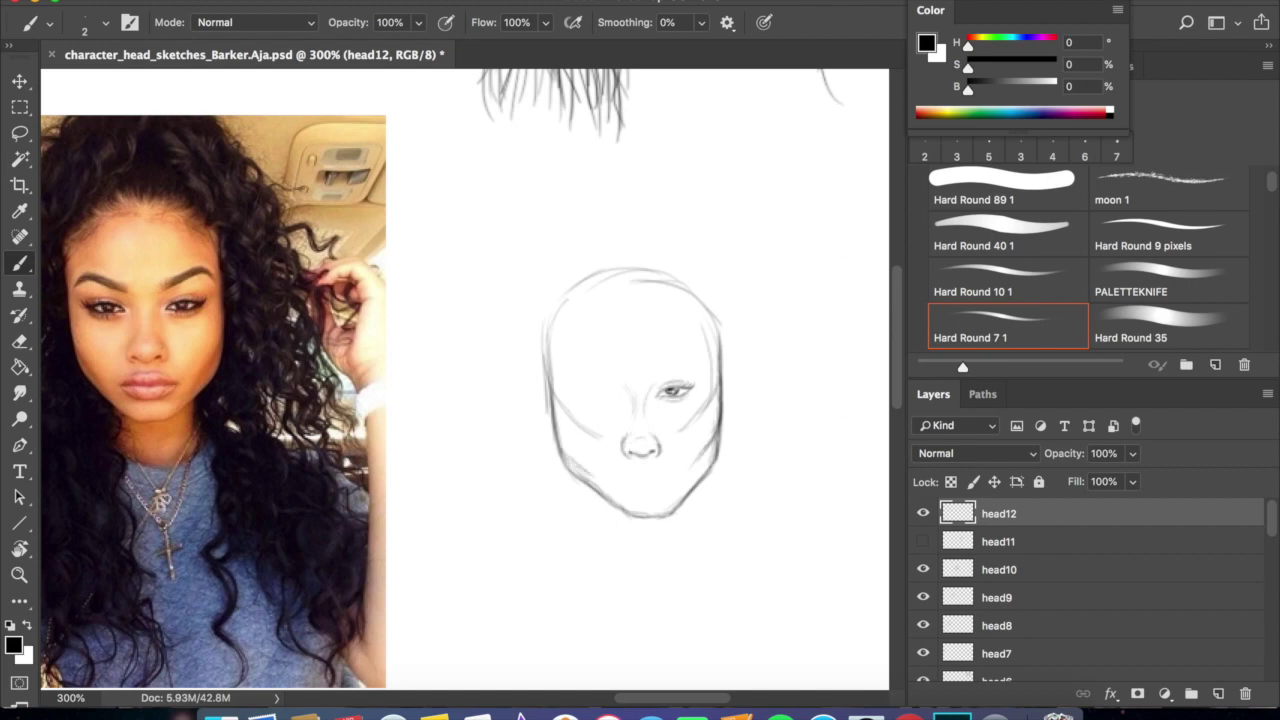
Clean up and redraw the chin line with alternating eraser and brush strokes.
key("e")
key("b")
mouse_move(622, 517)
left_mouse_down()
mouse_move(668, 517)
mouse_move(628, 516)
left_mouse_up()
key("e")
key("b")
Redraw the right cheek and jaw contour slightly further inward and erase the old outer line.
key("e")
left_click_drag(713, 364, 715, 400)
key("b")
left_click_drag(715, 366, 712, 424)
left_click_drag(715, 408, 695, 460)
key("e")
mouse_move(721, 338)
left_mouse_down()
mouse_move(720, 410)
mouse_move(685, 481)
mouse_move(691, 471)
left_mouse_up()
key("b")
key("e")
key("b")
key("e")
key("b")
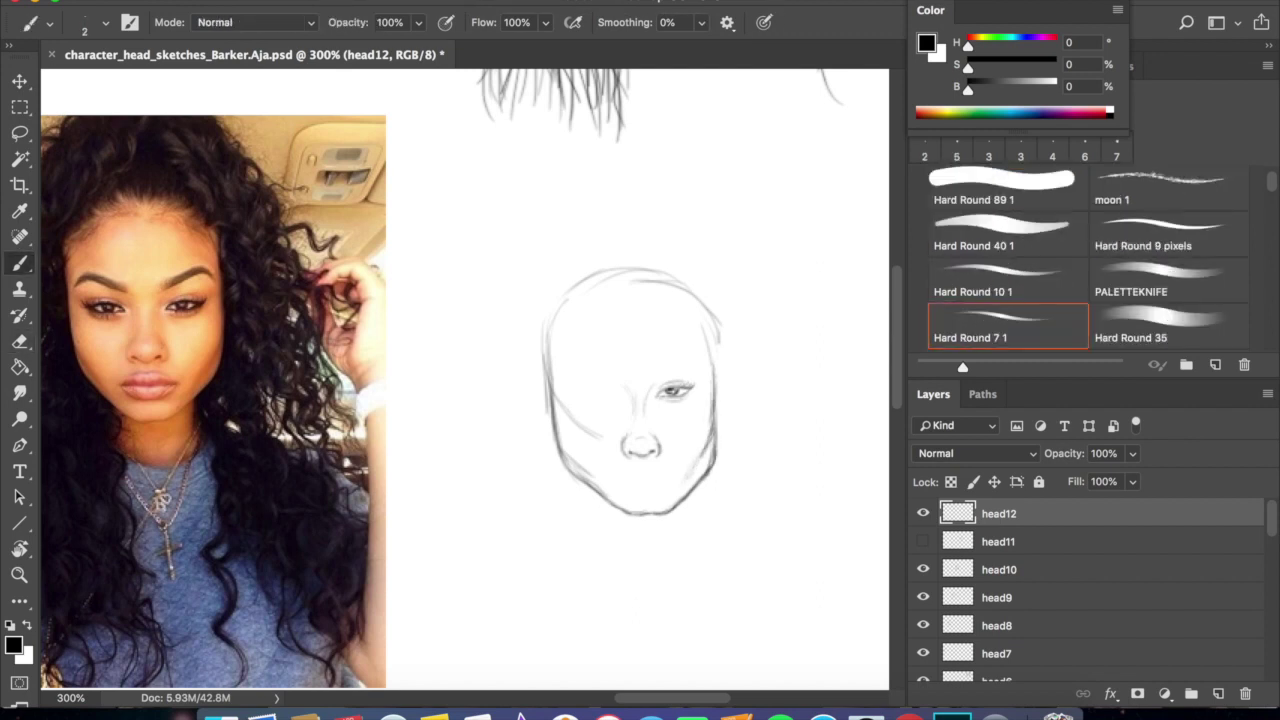
Draw the ear on the right side of the head and full lips below the nose.
key("e")
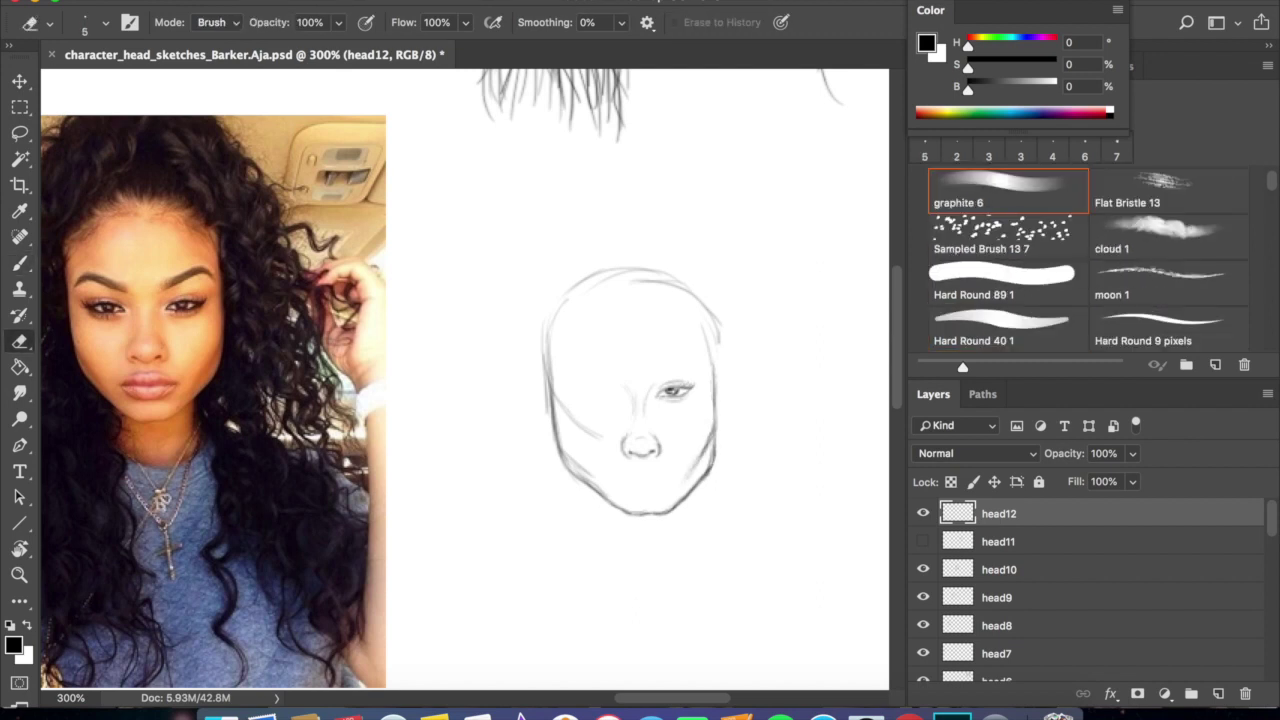
key("b")
left_click_drag(718, 362, 724, 400)
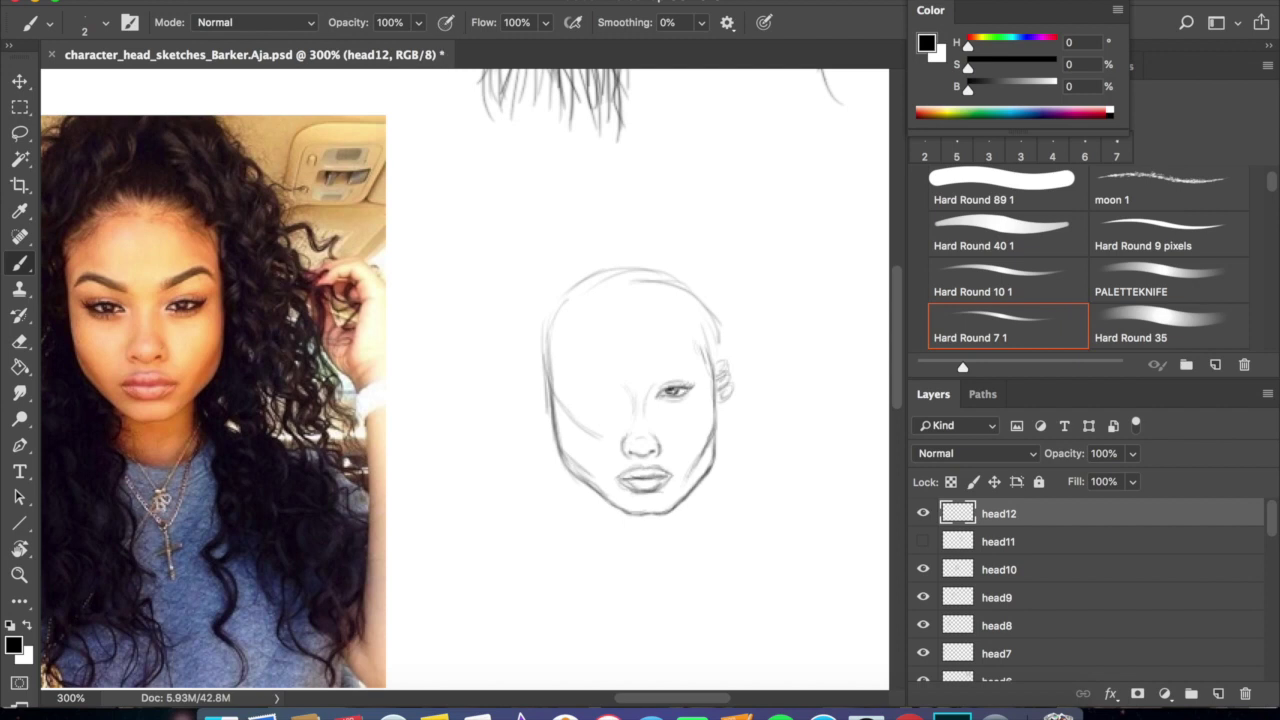
Lasso the right-hand eye and adjust its size with Free Transform.
key("l")
left_click_drag(700, 380, 698, 384)
key("ctrl+t")
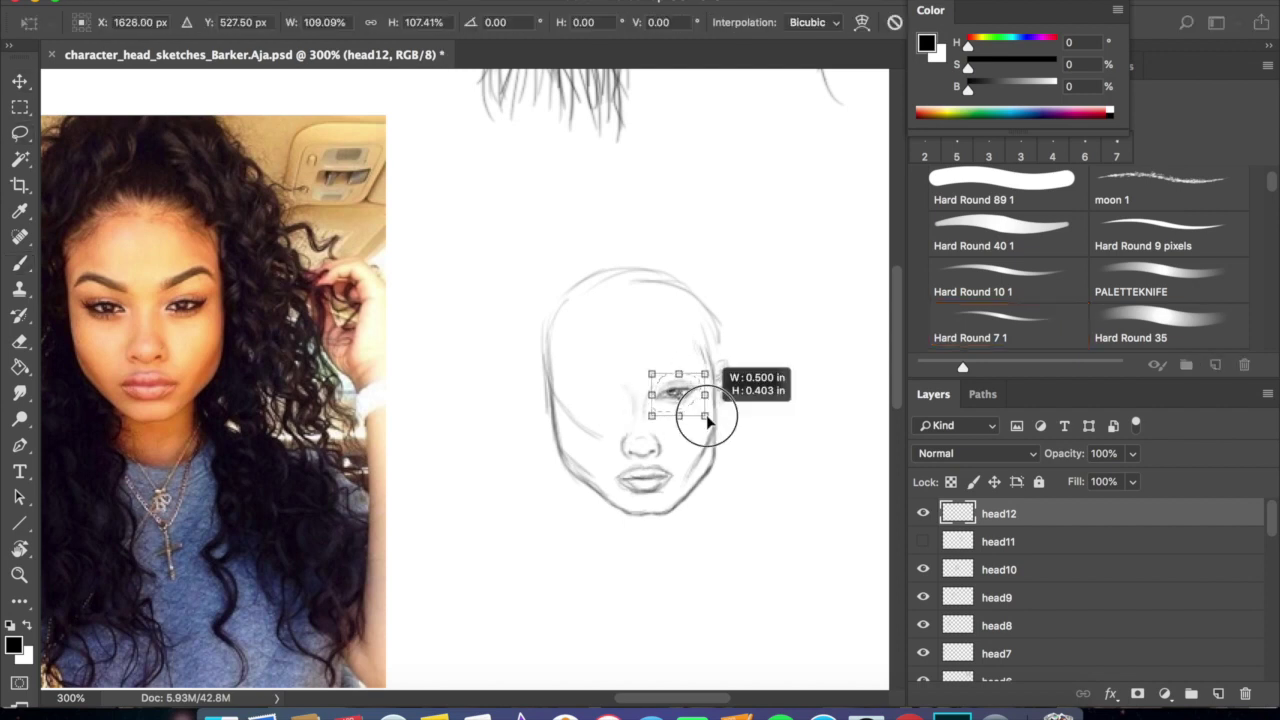
left_click_drag(711, 423, 688, 400)
key("Return")
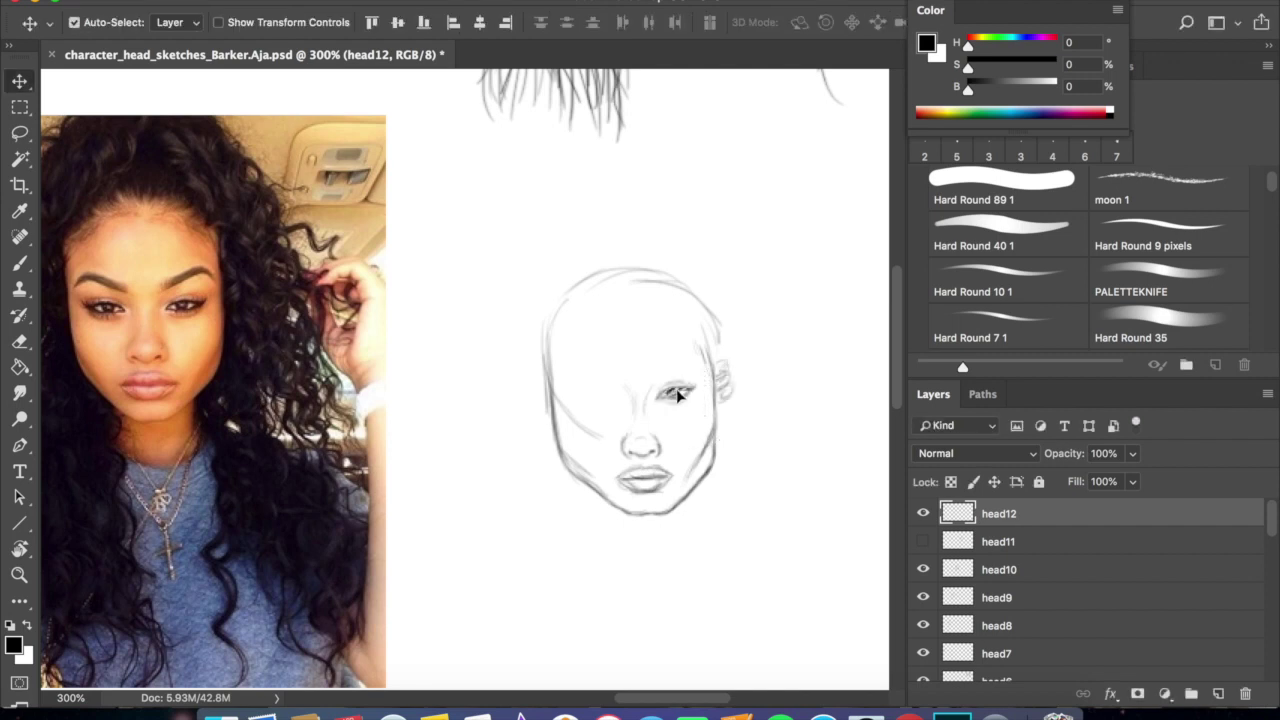
Touch up the right jaw line and erase the leftover circle guide and stray lines on the left side.
key("e")
key("b")
left_click_drag(714, 453, 709, 471)
key("e")
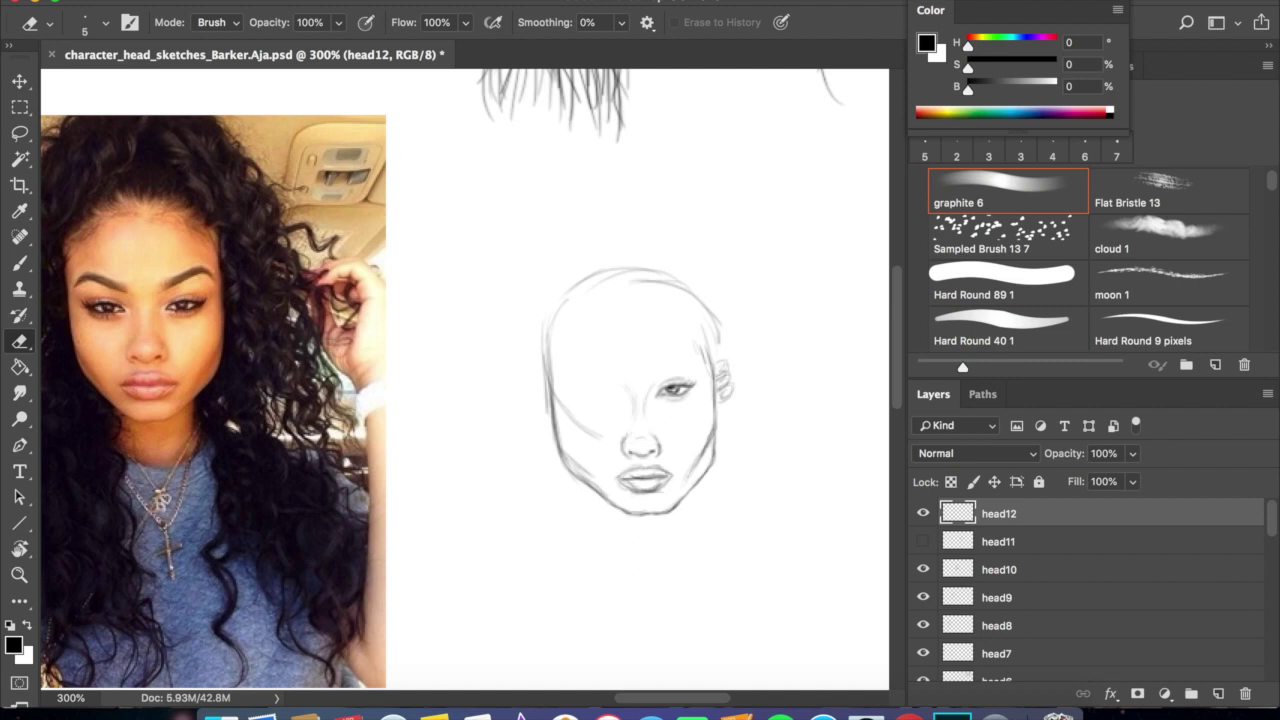
key("b")
key("e")
mouse_move(602, 438)
left_mouse_down()
mouse_move(559, 402)
mouse_move(545, 335)
left_mouse_up()
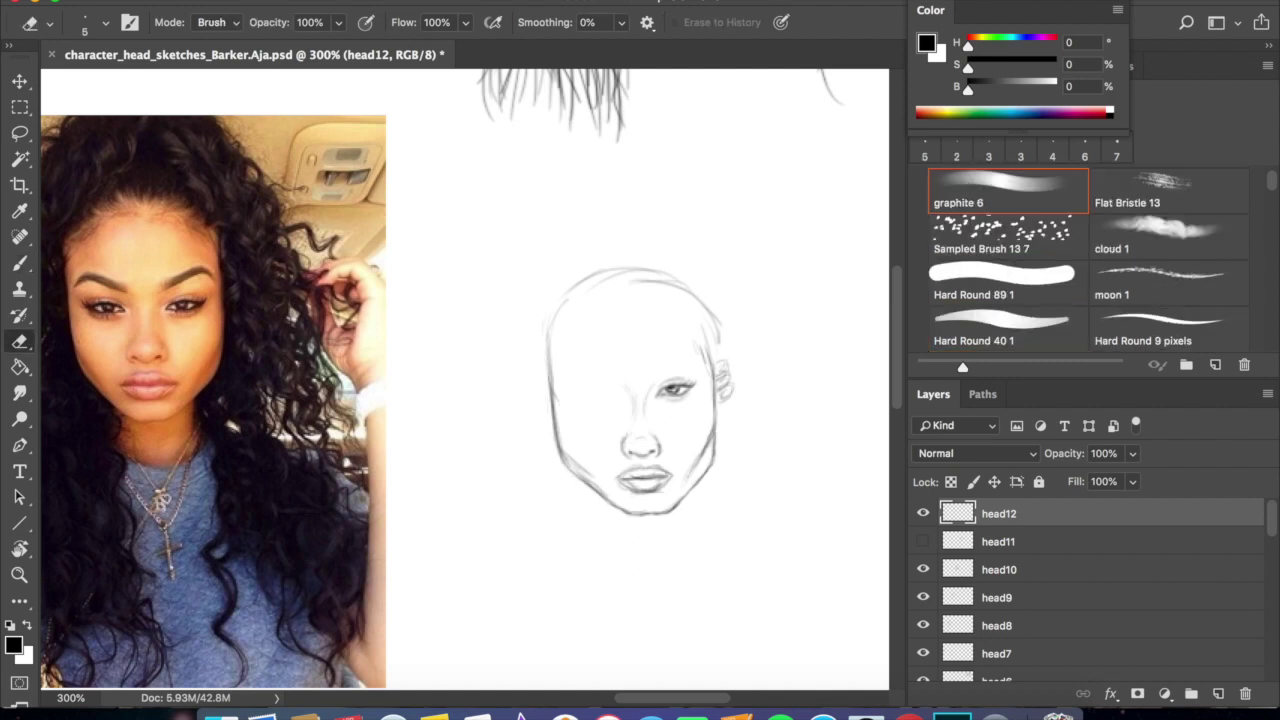
Outline the left-hand eye, then lasso it and shift it slightly up toward the nose.
key("b")
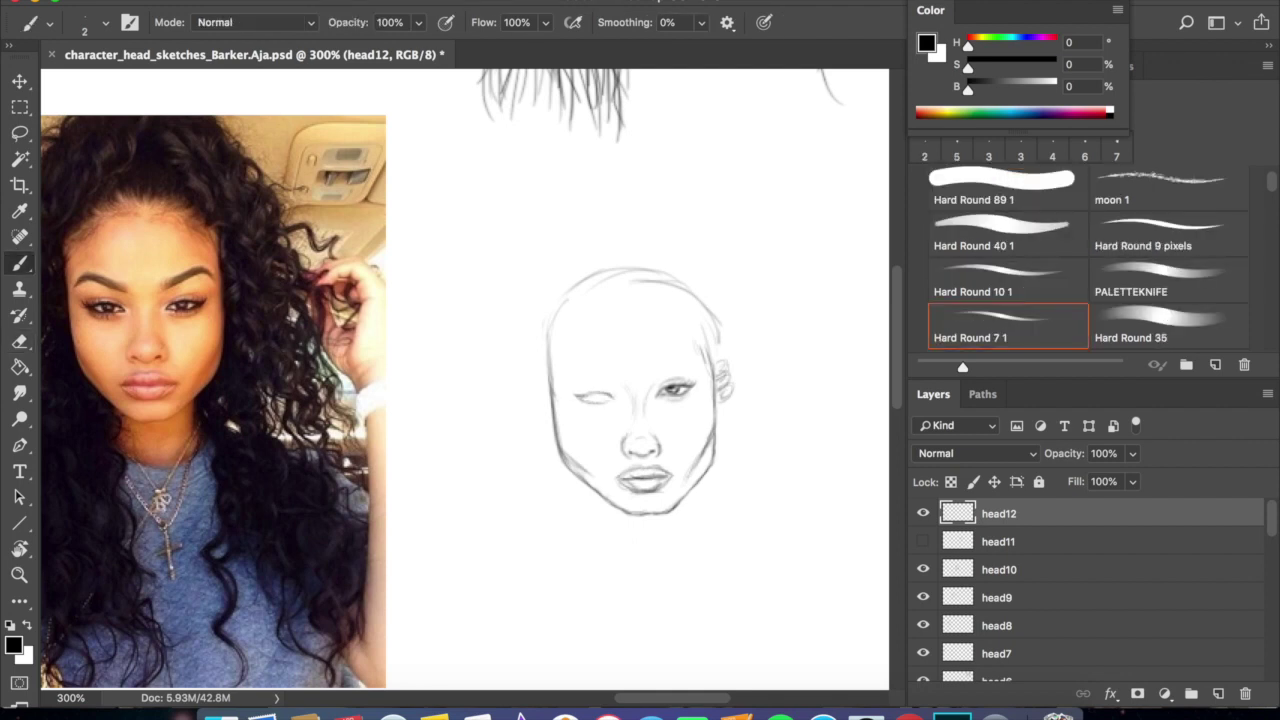
key("e")
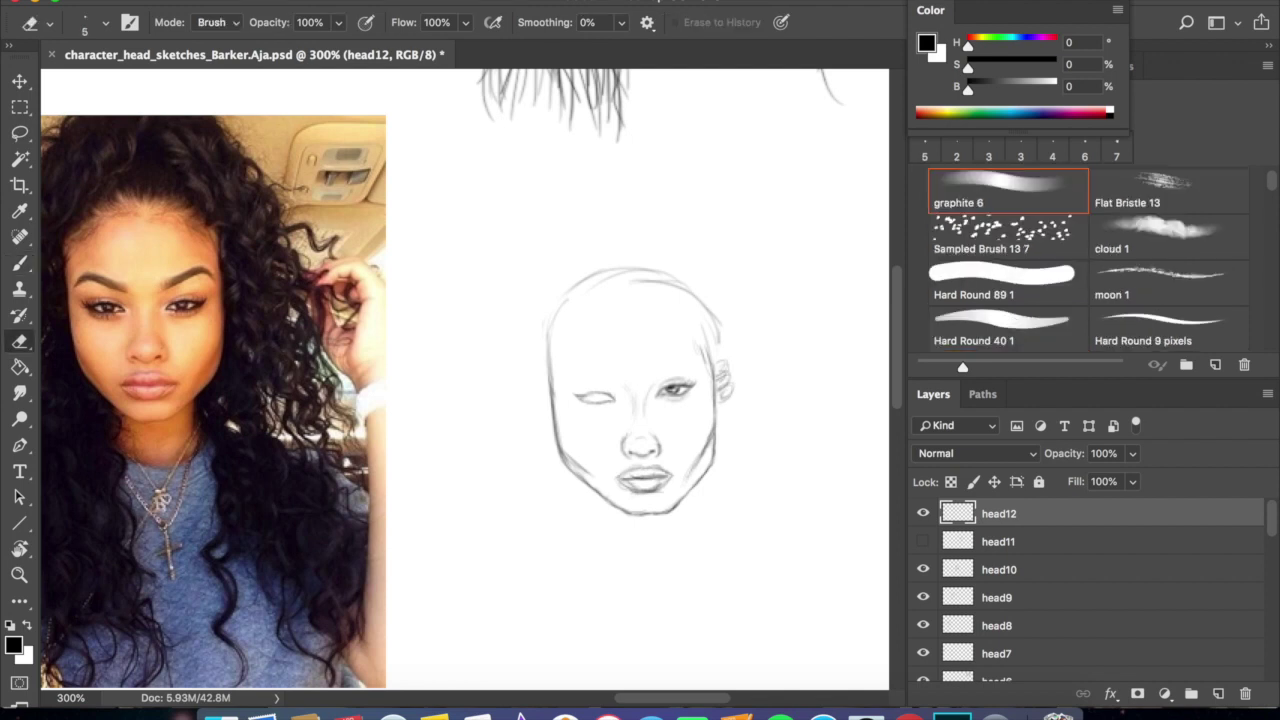
key("l")
left_click_drag(571, 386, 607, 397)
key("v")
key("ctrl+d")
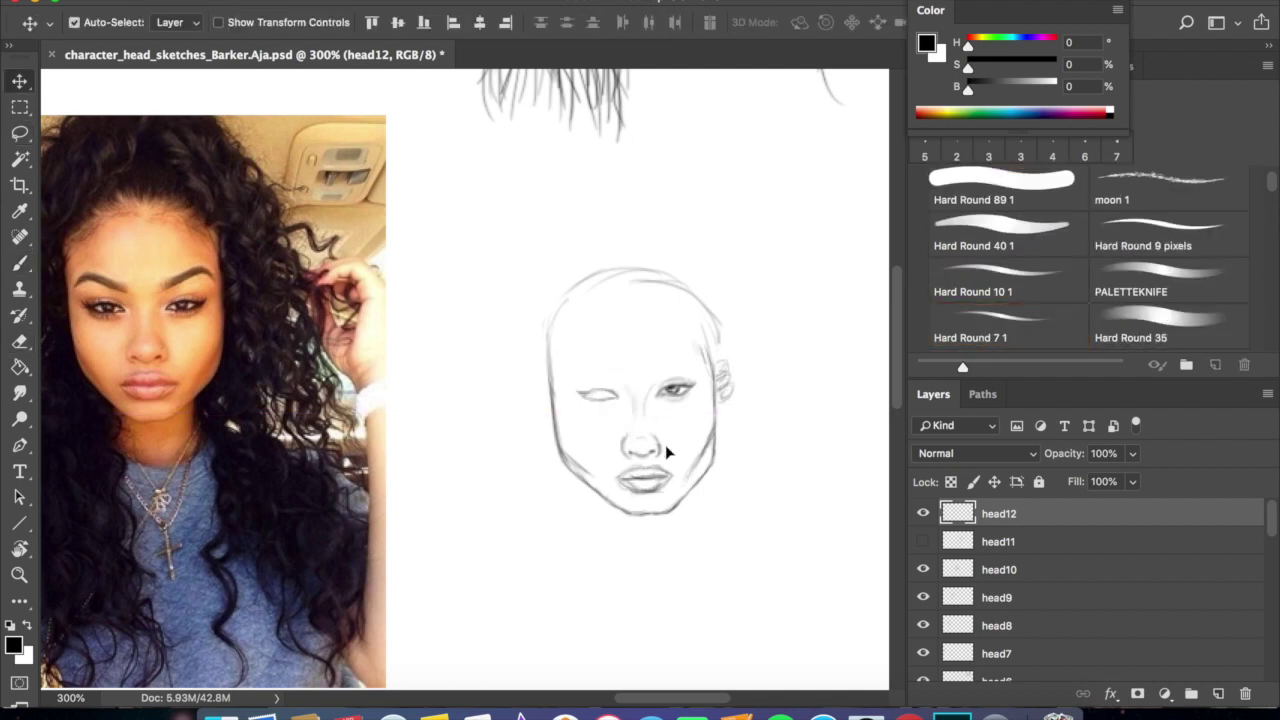
Free Transform the selected left-hand eye to refine its size and placement.
key("b")
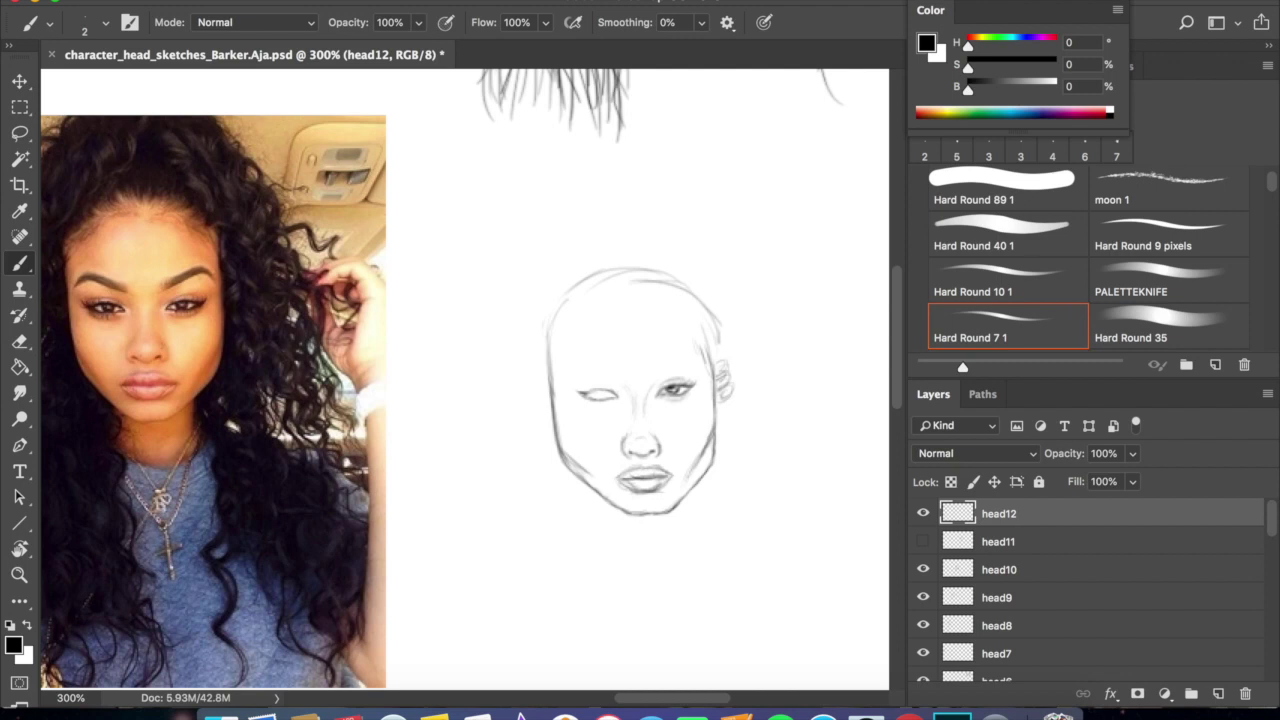
key("ctrl+t")
left_click_drag(573, 384, 585, 362)
key("Return")
Lasso the right-hand eye and slightly adjust its size with Free Transform.
key("l")
left_click_drag(680, 368, 694, 449)
key("ctrl+t")
left_click_drag(704, 368, 712, 360)
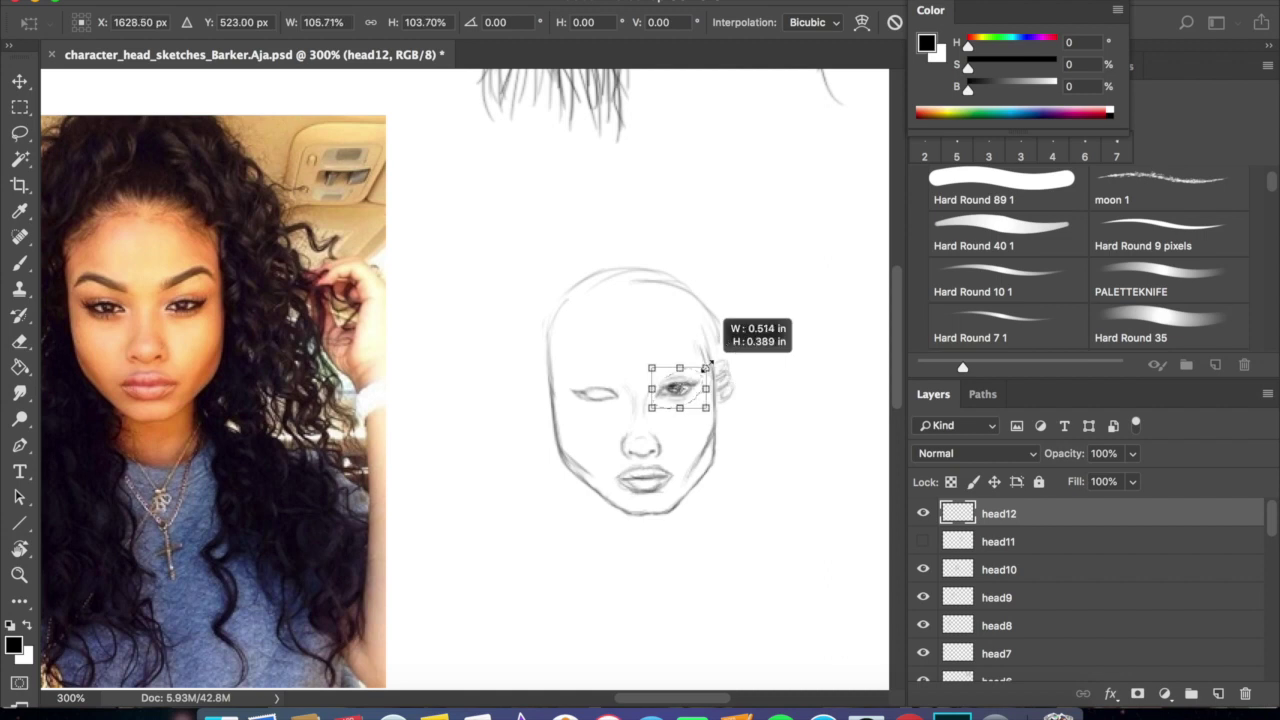
key("Return")
Draw and shade the iris and lash line of the left-hand eye, erasing stray marks.
key("b")
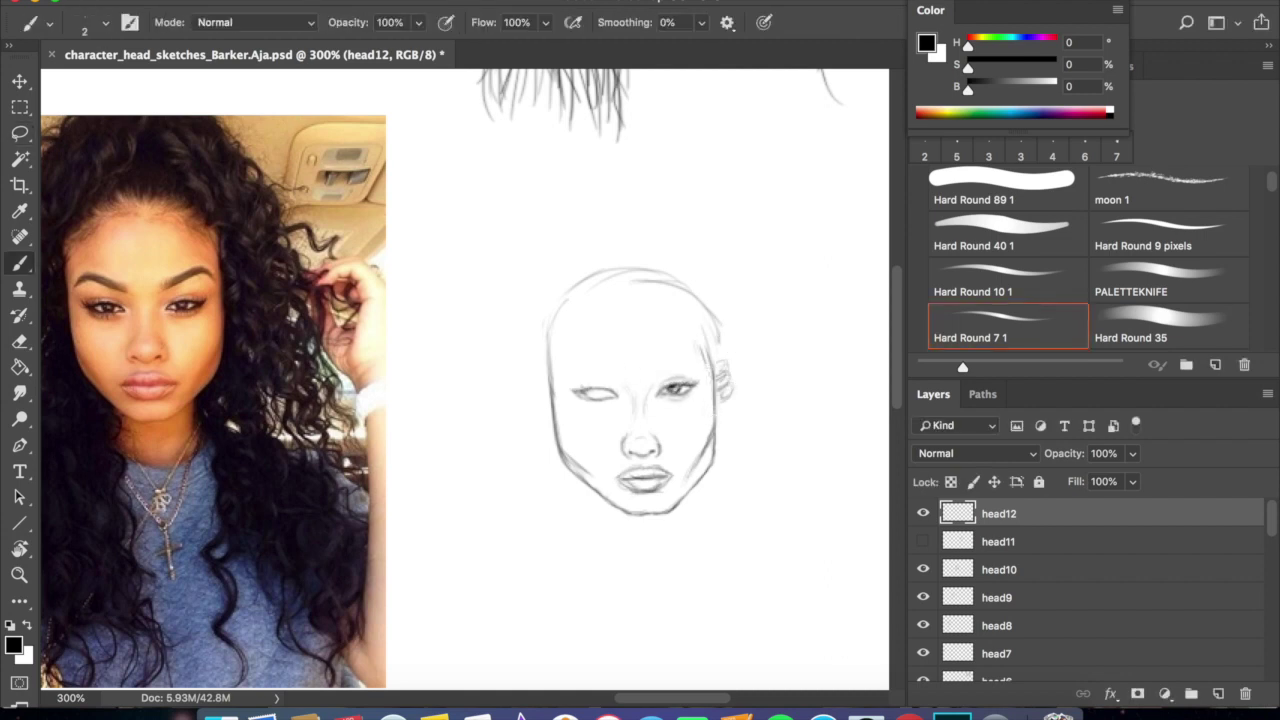
key("e")
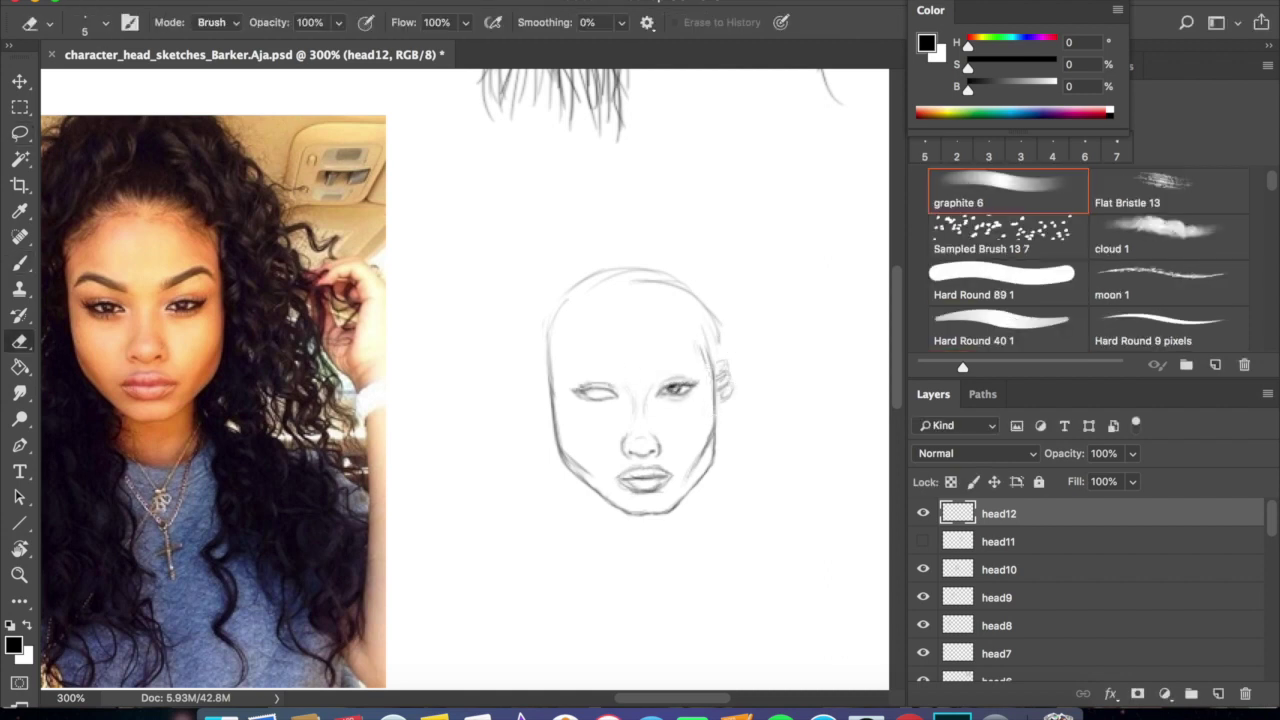
key("b")
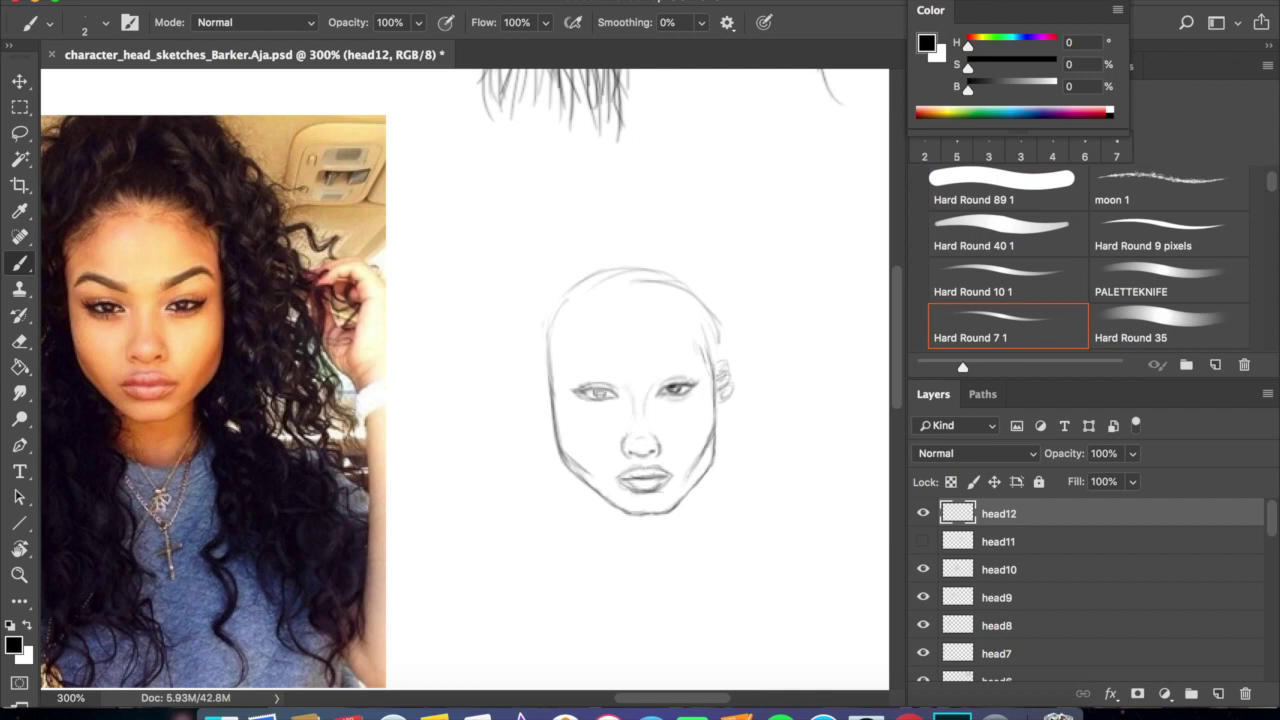
key("e")
key("b")
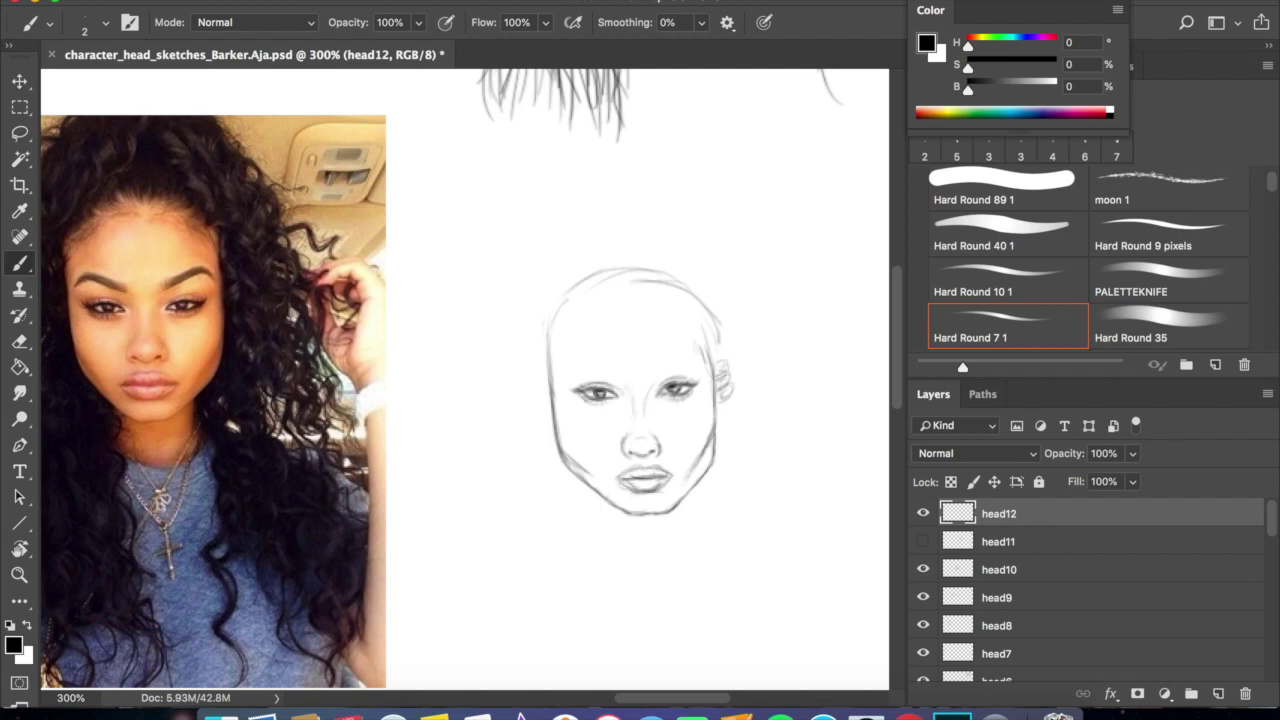
Redraw the left cheek and temple contour slightly inward, erasing the old line, and reinforce the right side of the face.
left_click_drag(556, 374, 568, 464)
key("e")
key("b")
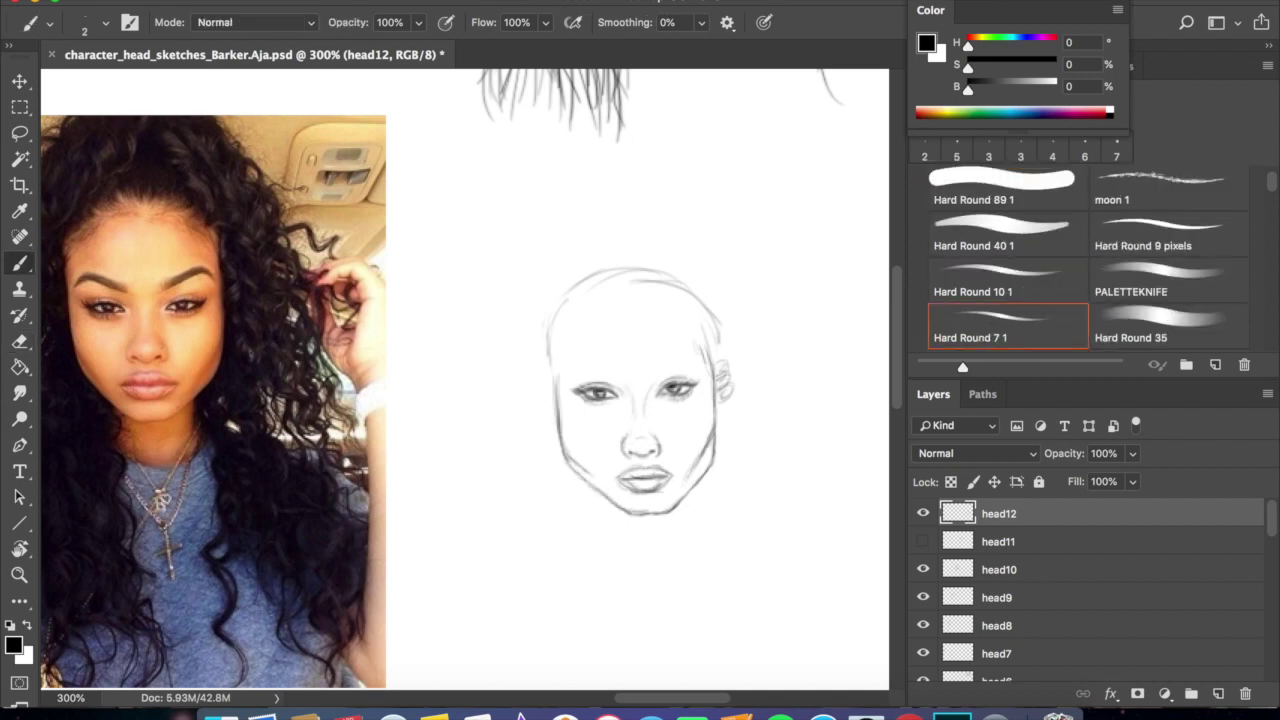
key("e")
key("b")
left_click_drag(549, 370, 559, 428)
key("e")
key("b")
left_click_drag(551, 374, 557, 410)
left_click_drag(548, 354, 554, 410)
left_click_drag(711, 350, 715, 420)
Draw two dark arched eyebrows above the eyes, trim the right-hand one with the eraser, and save the document.
mouse_move(660, 362)
left_mouse_down()
mouse_move(696, 362)
mouse_move(688, 354)
left_mouse_up()
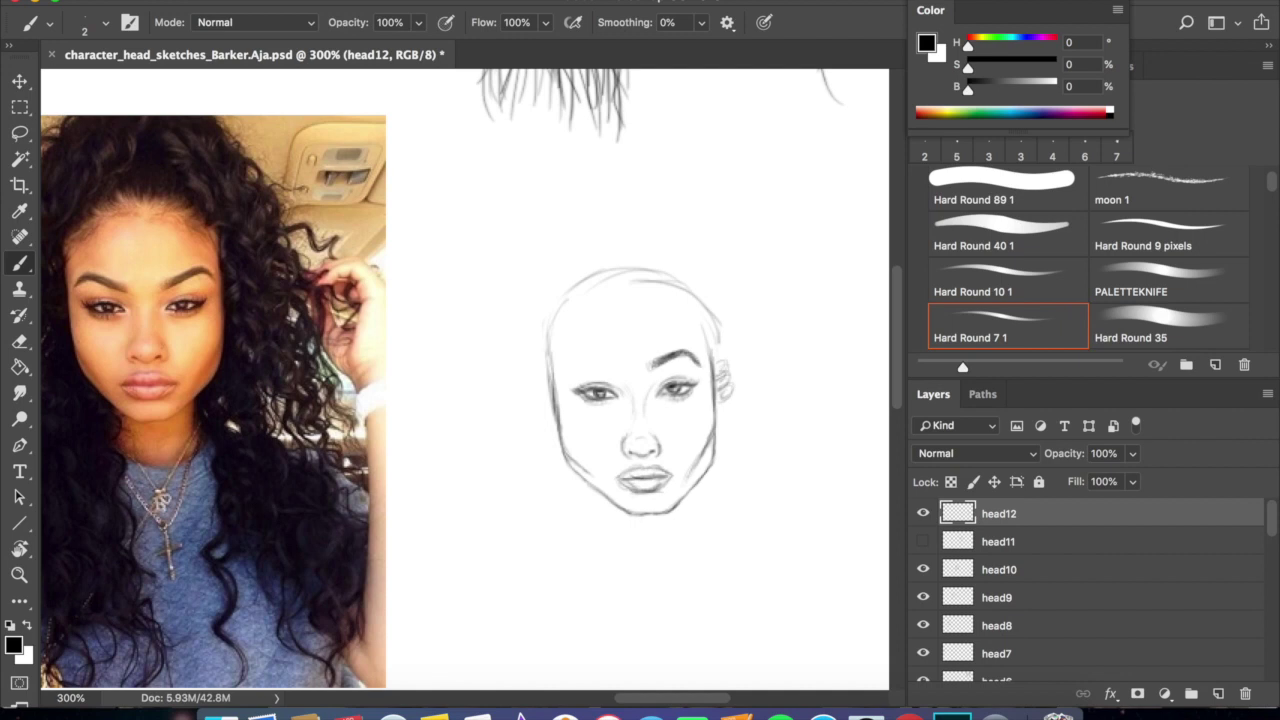
mouse_move(586, 363)
left_mouse_down()
mouse_move(620, 368)
mouse_move(588, 358)
mouse_move(608, 357)
left_mouse_up()
key("e")
left_click_drag(692, 361, 701, 367)
key("b")
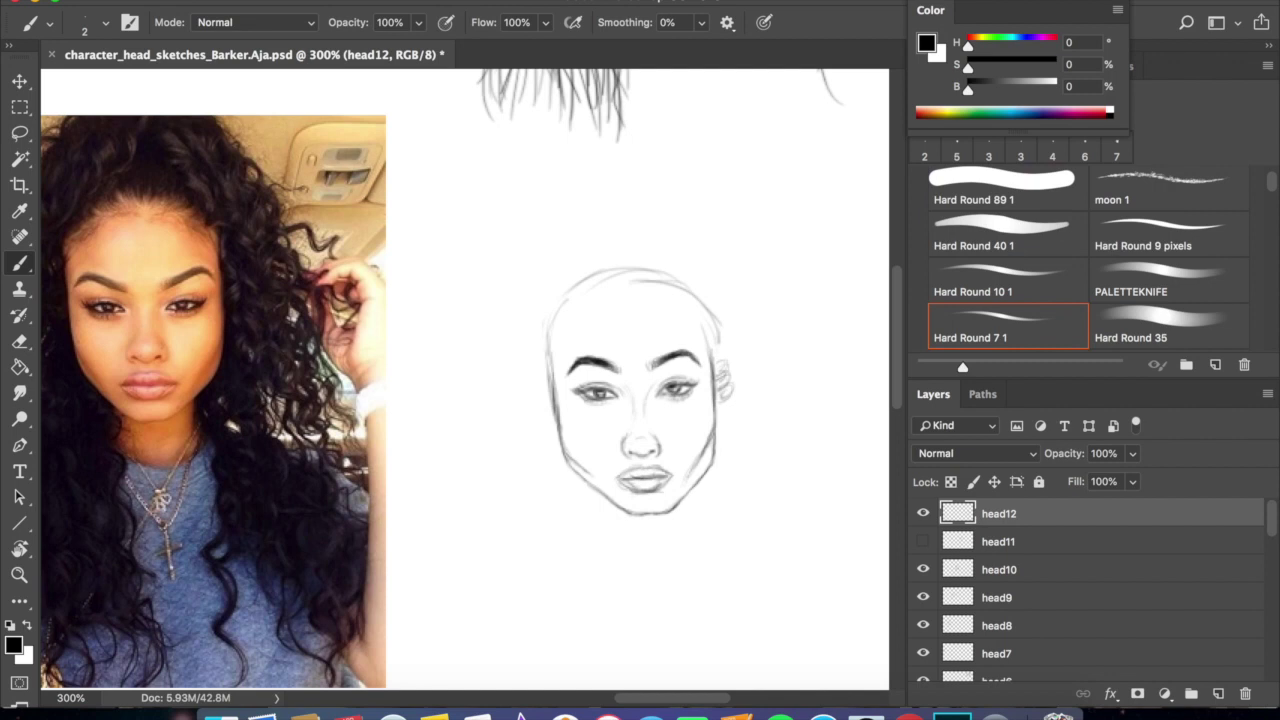
key("super+s")
Sketch the hairline with fine strands pulled back from the forehead and temples, erasing the skull guide lines.
left_click_drag(549, 342, 552, 394)
mouse_move(559, 335)
left_mouse_down()
mouse_move(548, 357)
mouse_move(577, 313)
left_mouse_up()
mouse_move(573, 329)
left_mouse_down()
mouse_move(599, 307)
mouse_move(688, 318)
mouse_move(710, 366)
left_mouse_up()
key("e")
mouse_move(575, 287)
left_mouse_down()
mouse_move(720, 326)
mouse_move(720, 344)
mouse_move(569, 283)
left_mouse_up()
key("b")
left_click_drag(594, 293, 575, 274)
mouse_move(606, 289)
left_mouse_down()
mouse_move(591, 268)
mouse_move(607, 267)
left_mouse_up()
mouse_move(650, 290)
left_mouse_down()
mouse_move(668, 270)
mouse_move(700, 278)
left_mouse_up()
left_click_drag(590, 296, 616, 276)
mouse_move(552, 320)
left_mouse_down()
mouse_move(582, 286)
mouse_move(540, 350)
left_mouse_up()
mouse_move(692, 280)
left_mouse_down()
mouse_move(728, 372)
mouse_move(724, 402)
left_mouse_up()
Outline the gathered hair at the crown with loose curls rising above the hairline.
mouse_move(560, 298)
left_mouse_down()
mouse_move(618, 258)
mouse_move(684, 256)
left_mouse_up()
left_click_drag(668, 316, 716, 260)
left_click_drag(624, 208, 602, 250)
left_click_drag(548, 304, 612, 238)
left_click_drag(604, 216, 598, 176)
mouse_move(598, 176)
left_mouse_down()
mouse_move(522, 250)
mouse_move(492, 358)
mouse_move(704, 230)
mouse_move(732, 306)
left_mouse_up()
Draw long wavy curls falling down the left side of the face to below the shoulder.
left_click_drag(604, 230, 486, 424)
left_click_drag(488, 366, 518, 628)
left_click_drag(588, 490, 606, 664)
left_click_drag(492, 478, 480, 660)
left_click_drag(530, 356, 510, 640)
left_click_drag(560, 392, 540, 660)
left_click_drag(532, 498, 518, 640)
left_click_drag(580, 482, 592, 656)
left_click_drag(562, 376, 542, 536)
left_click_drag(572, 488, 552, 638)
key("e")
key("b")
Draw the neck with a curved line across its base and the first long curls beside it on the right.
left_click_drag(714, 451, 704, 530)
left_click_drag(606, 518, 612, 556)
mouse_move(610, 548)
left_mouse_down()
mouse_move(696, 552)
mouse_move(712, 536)
left_mouse_up()
mouse_move(702, 488)
left_mouse_down()
mouse_move(724, 540)
mouse_move(740, 666)
left_mouse_up()
left_click_drag(716, 556, 756, 660)
left_click_drag(722, 590, 752, 672)
Add sweeping outer curls from the crown down both sides, with a loose strand flicking out on the right.
mouse_move(604, 200)
left_mouse_down()
mouse_move(548, 292)
mouse_move(520, 384)
left_mouse_up()
left_click_drag(614, 194, 742, 272)
left_click_drag(708, 238, 784, 372)
mouse_move(790, 302)
left_mouse_down()
mouse_move(830, 370)
mouse_move(720, 398)
left_mouse_up()
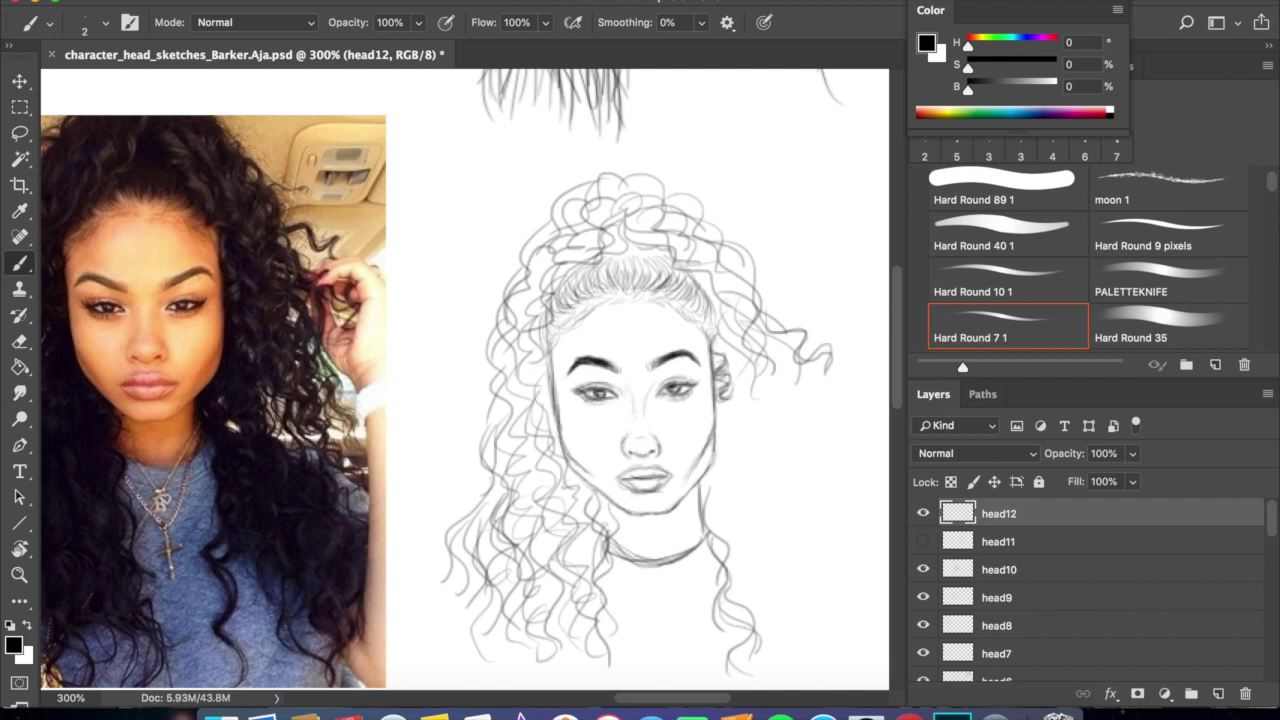
Fill the right side of the head with overlapping wavy curls hanging from the ear to below the neck.
left_click_drag(800, 350, 836, 556)
left_click_drag(742, 430, 716, 520)
left_click_drag(790, 440, 760, 610)
left_click_drag(718, 464, 802, 620)
left_click_drag(712, 456, 780, 610)
left_click_drag(728, 406, 778, 524)
left_click_drag(728, 420, 806, 582)
left_click_drag(740, 548, 820, 612)
mouse_move(776, 554)
left_mouse_down()
mouse_move(826, 656)
mouse_move(832, 642)
left_mouse_up()
left_click_drag(748, 424, 812, 550)
left_click_drag(728, 404, 836, 526)
mouse_move(736, 364)
left_mouse_down()
mouse_move(806, 480)
mouse_move(764, 430)
left_mouse_up()
Enlarge the brush to 4 and darken the crown strands and inner curls on the left side of the face.
key("bracketright")
key("bracketright")
left_click_drag(623, 210, 546, 292)
mouse_move(548, 290)
left_mouse_down()
mouse_move(564, 490)
mouse_move(602, 630)
left_mouse_up()
left_click_drag(598, 508, 600, 638)
left_click_drag(556, 482, 596, 640)
left_click_drag(538, 350, 556, 530)
left_click_drag(600, 220, 532, 288)
left_click_drag(540, 290, 490, 568)
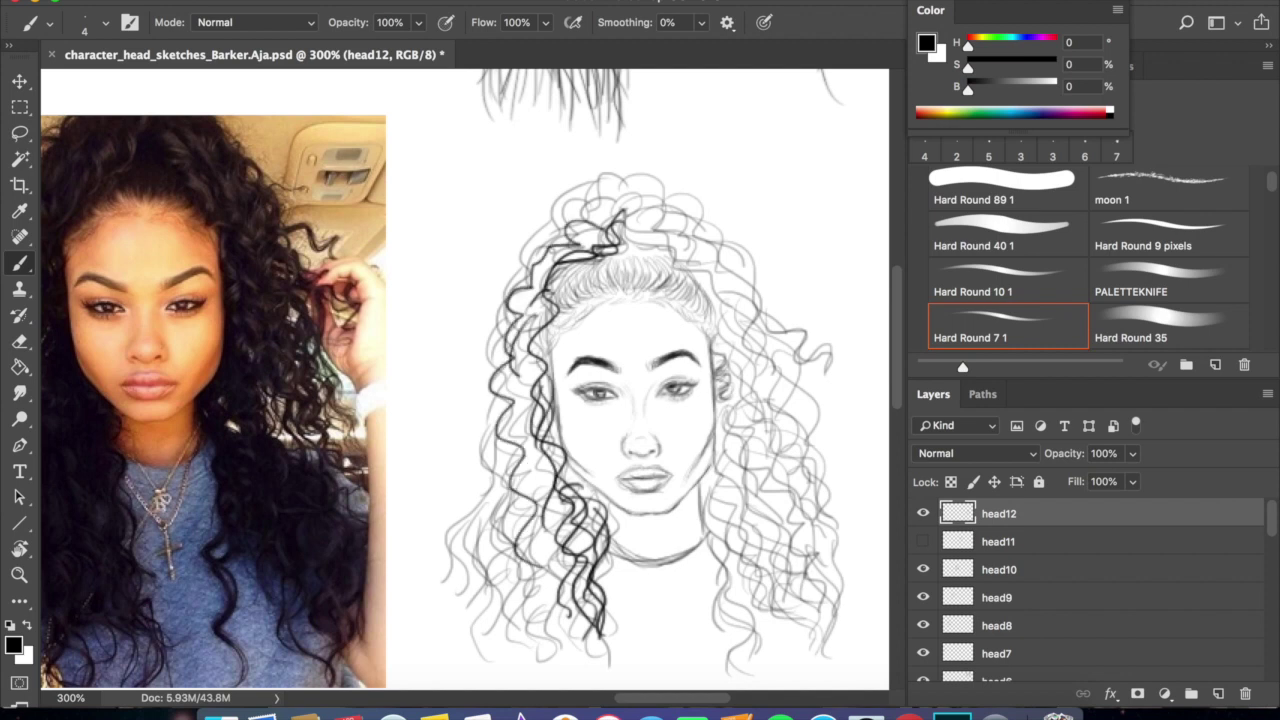
Darken the outer left-hand curls down to their tips and the looping curls over the crown.
left_click_drag(514, 330, 572, 630)
left_click_drag(508, 362, 588, 618)
left_click_drag(608, 186, 558, 226)
mouse_move(566, 204)
left_mouse_down()
mouse_move(490, 370)
mouse_move(462, 556)
left_mouse_up()
left_click_drag(460, 534, 540, 670)
left_click_drag(572, 572, 548, 682)
left_click_drag(546, 518, 480, 652)
left_click_drag(500, 354, 478, 538)
left_click_drag(550, 284, 530, 374)
left_click_drag(626, 194, 568, 234)
left_click_drag(594, 182, 720, 292)
Step back through the history to remove most of the dark curl strokes.
key("super+alt+z")
key("super+alt+z")
key("super+alt+z")
key("super+alt+z")
key("super+alt+z")
key("super+alt+z")
key("super+alt+z")
key("super+alt+z")
key("super+alt+z")
key("super+alt+z")
key("super+alt+z")
key("super+alt+z")
key("super+alt+z")
key("super+alt+z")
key("super+alt+z")
key("super+alt+z")
key("super+alt+z")
key("super+alt+z")
key("super+alt+z")
key("super+alt+z")
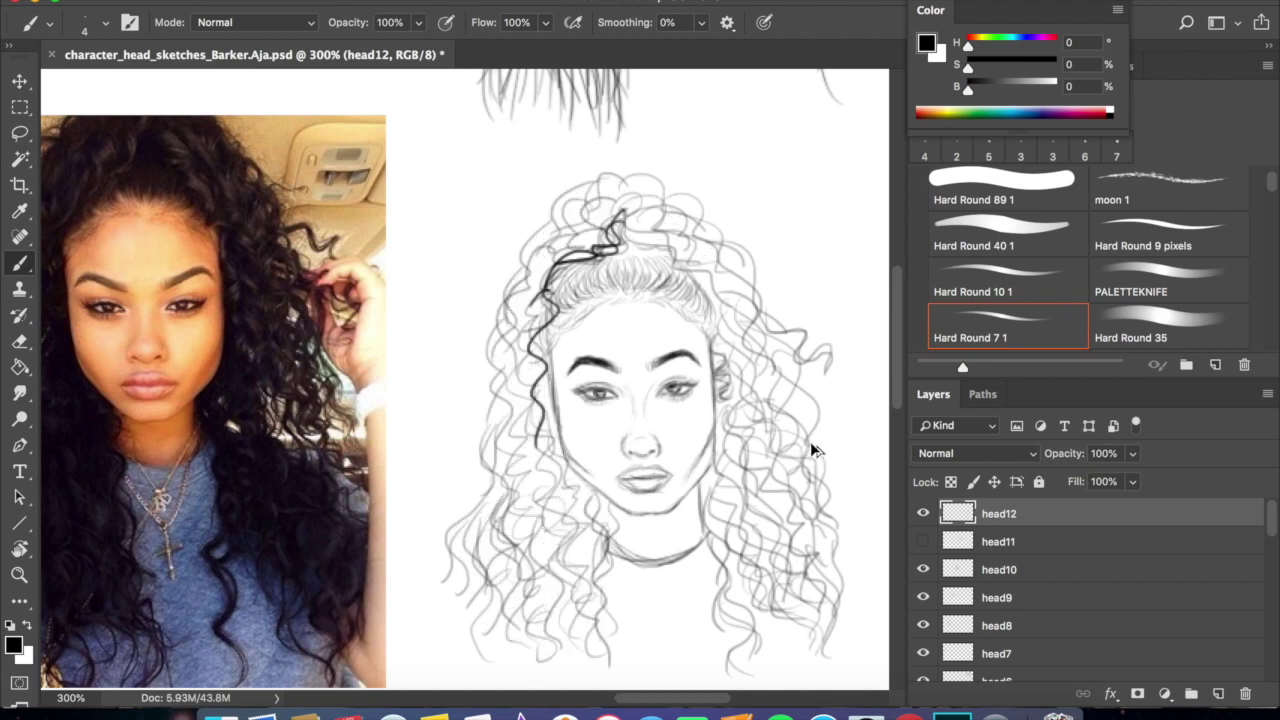
Step forward through the history to restore the dark strokes on the left-hand curls and crown.
left_click(237, 1)
left_click(243, 12)
left_click(237, 1)
left_click(243, 12)
left_click(237, 1)
left_click(245, 14)
key("super+shift+z")
key("super+shift+z")
key("super+shift+z")
key("super+shift+z")
key("super+shift+z")
key("super+shift+z")
key("super+shift+z")
key("super+shift+z")
key("super+shift+z")
key("super+shift+z")
key("super+shift+z")
key("super+shift+z")
Step back repeatedly through the history to remove the dark strokes over the left-hand curls and crown.
left_click(225, 1)
left_click(247, 30)
left_click(225, 1)
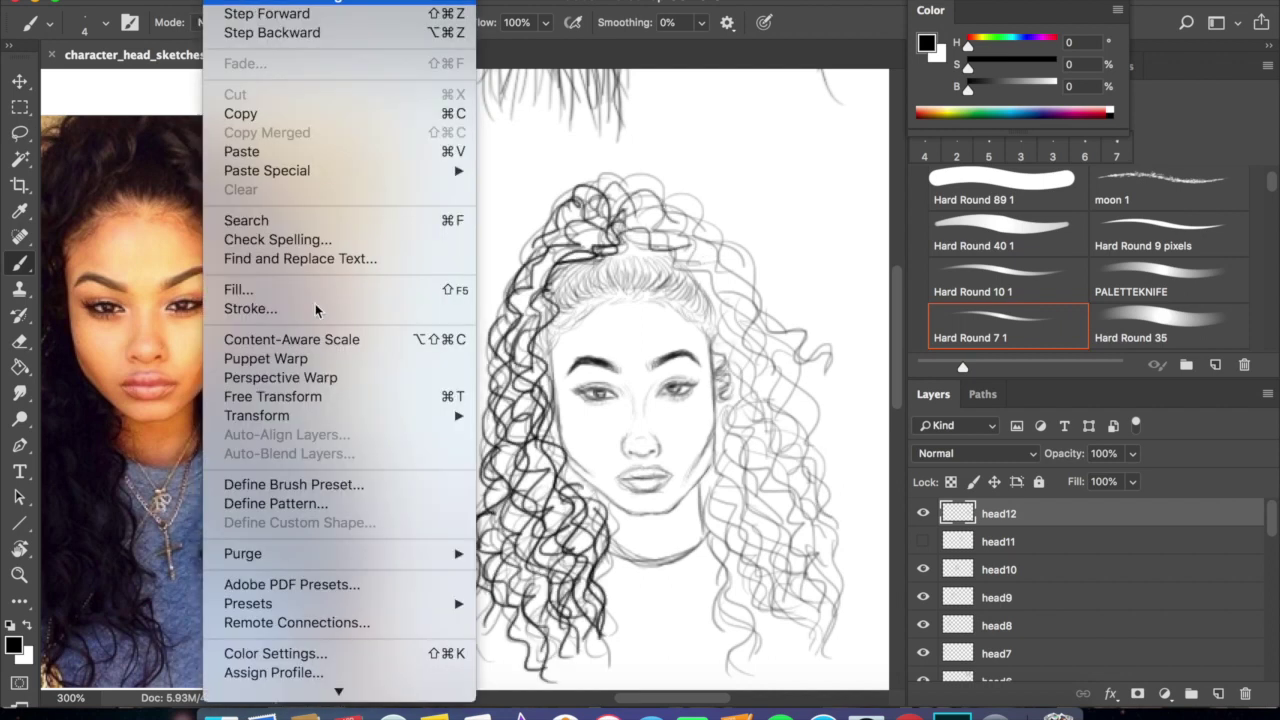
left_click(254, 32)
key("super+alt+z")
key("super+alt+z")
key("super+alt+z")
key("super+alt+z")
key("super+alt+z")
key("super+alt+z")
key("super+alt+z")
key("super+alt+z")
key("super+alt+z")
key("super+alt+z")
key("super+alt+z")
key("super+alt+z")
key("super+alt+z")
key("super+alt+z")
Reduce the brush size by two increments and draw a short, thinner strand at the top of the crown.
key("bracketleft")
key("bracketleft")
mouse_move(640, 215)
left_mouse_down()
mouse_move(760, 345)
mouse_move(770, 335)
mouse_move(760, 465)
mouse_move(780, 600)
mouse_move(825, 620)
mouse_move(640, 200)
mouse_move(520, 350)
mouse_move(480, 555)
mouse_move(580, 630)
mouse_move(530, 360)
mouse_move(630, 215)
left_mouse_up()
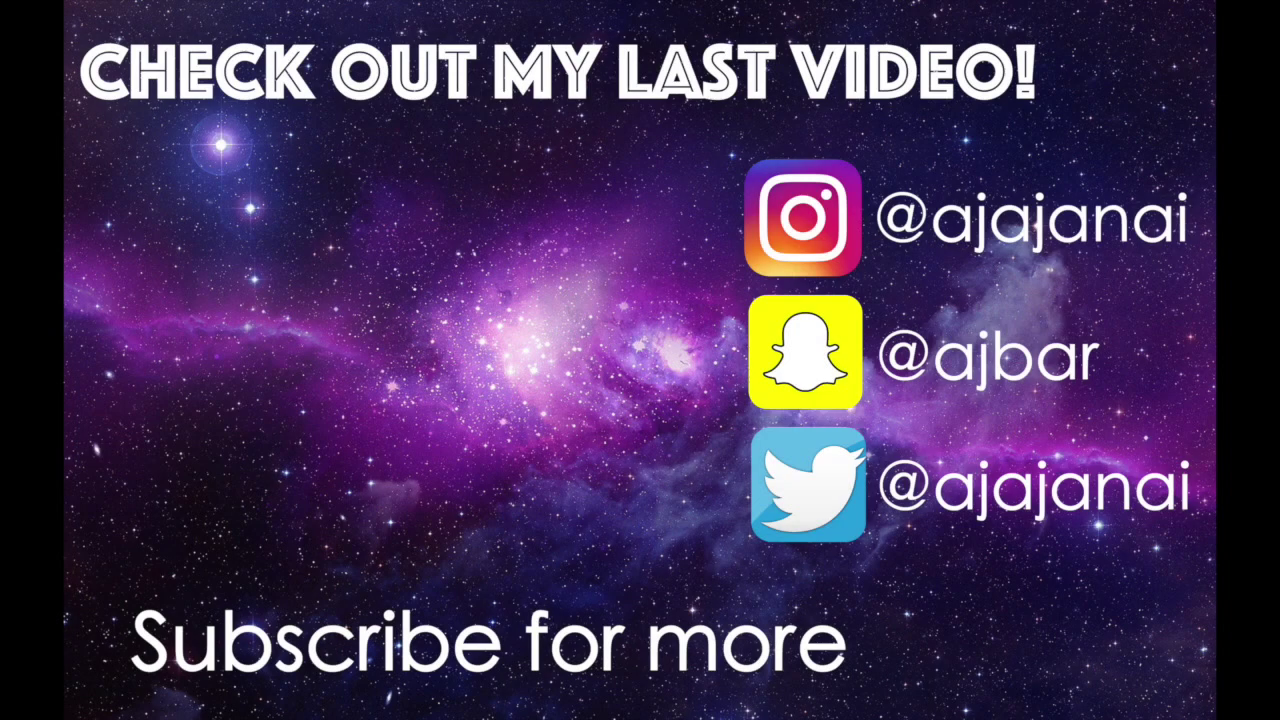